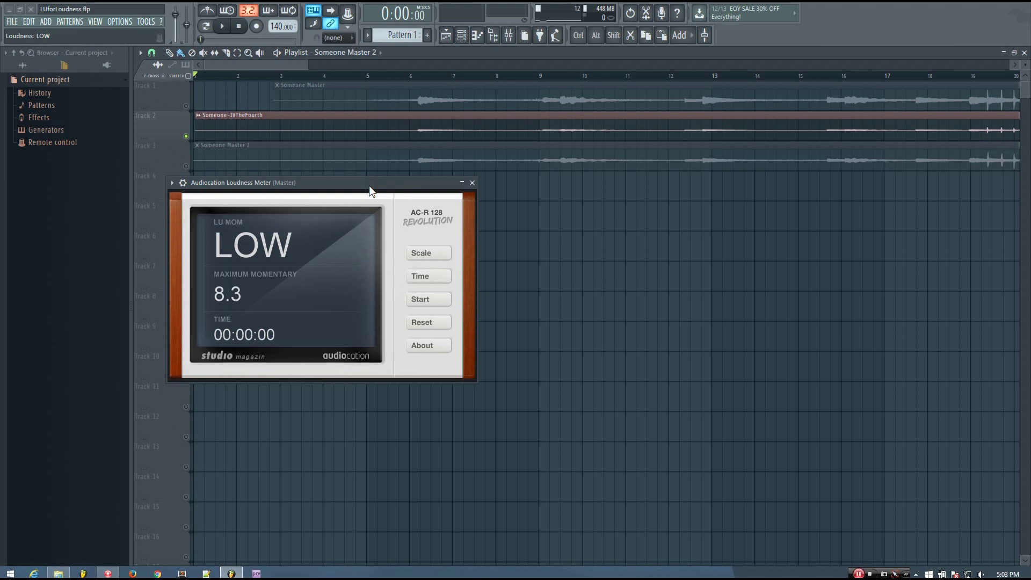
Open the mixer and reposition the Audiocation Loudness Meter window over the playlist's empty tracks
left_click_drag(339, 192, 329, 260)
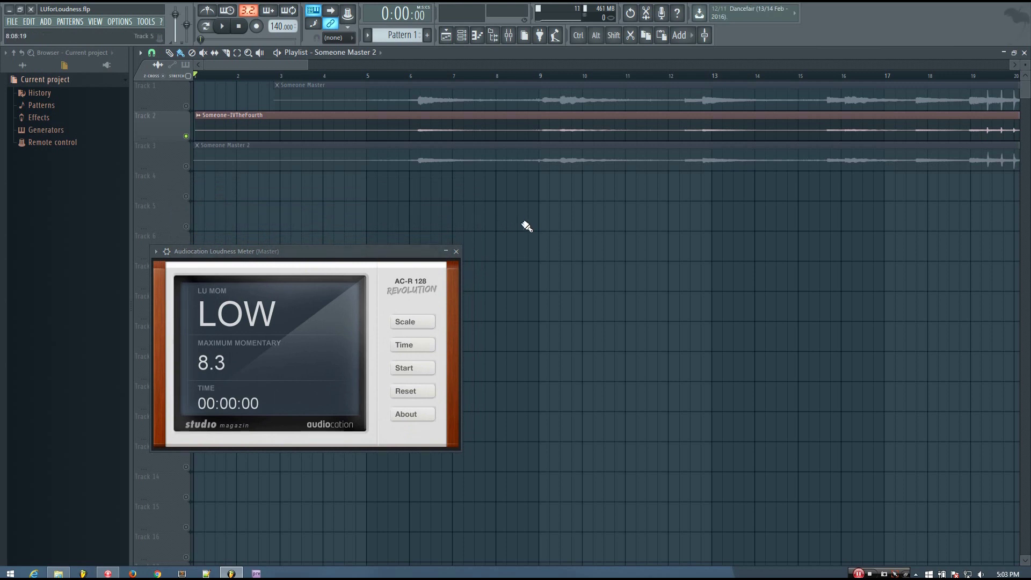
scroll(526, 227, "down", 4)
scroll(530, 228, "down", 3)
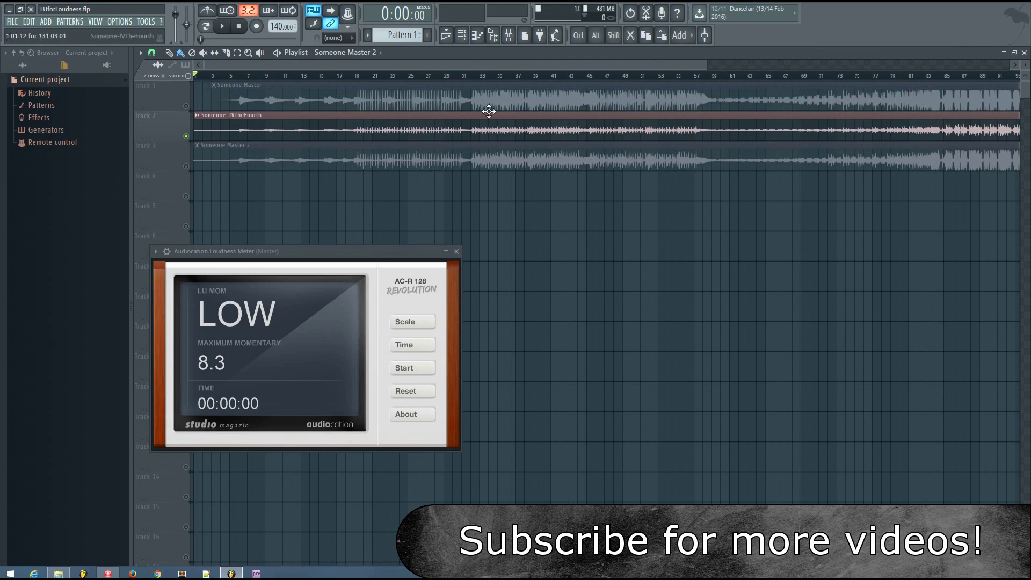
left_click(509, 35)
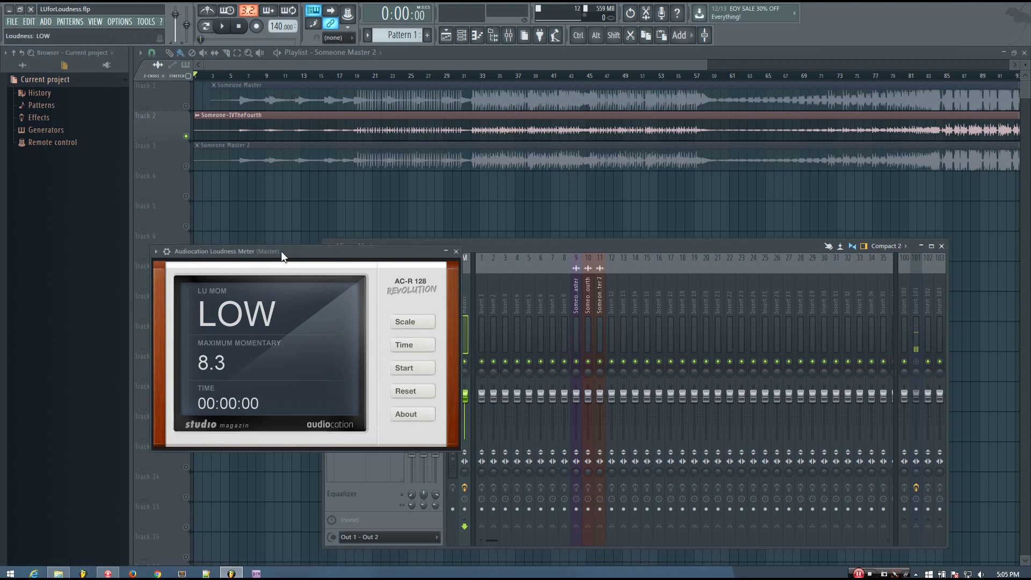
left_click_drag(282, 250, 332, 214)
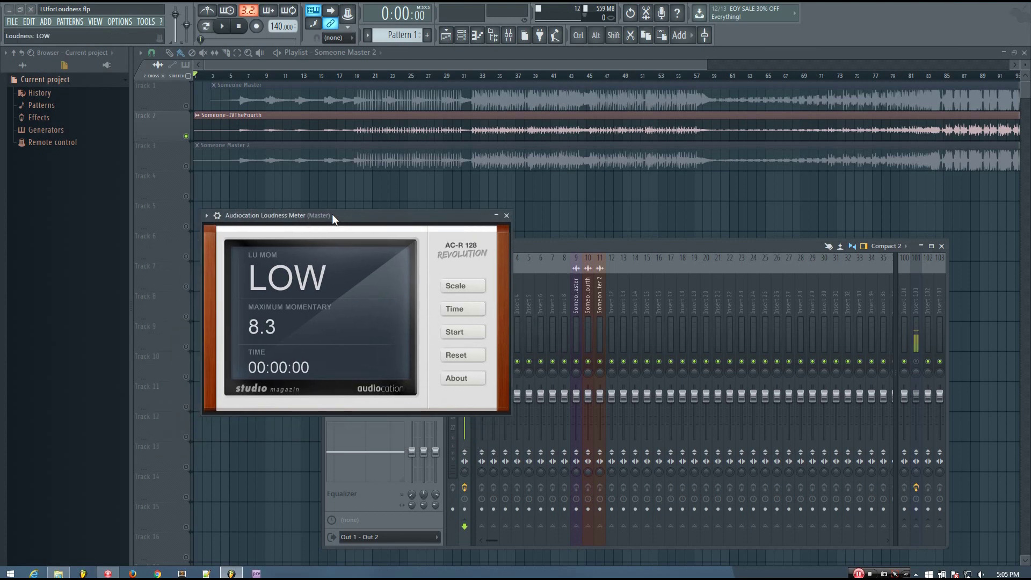
left_click_drag(332, 214, 348, 198)
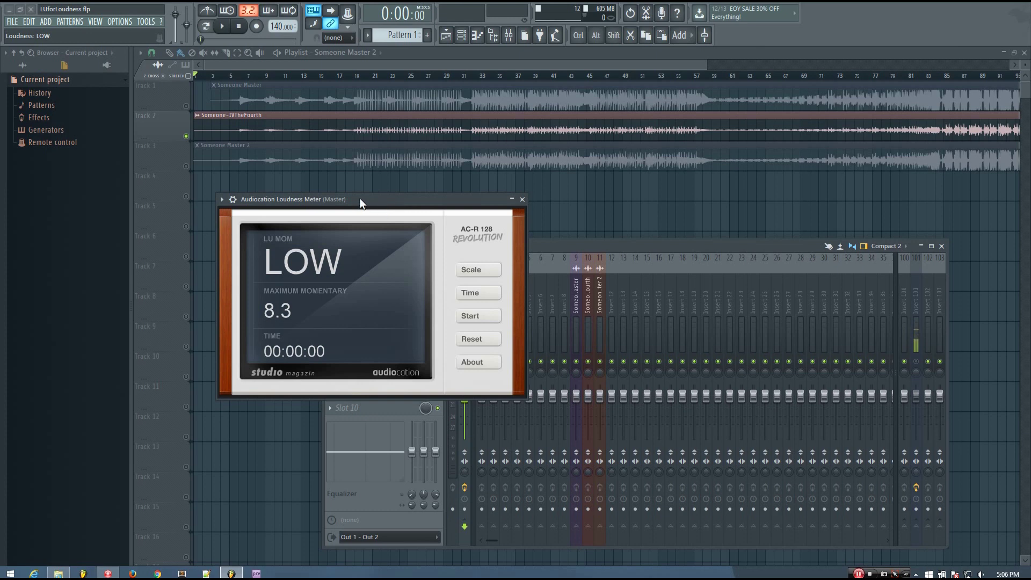
left_click_drag(359, 197, 423, 198)
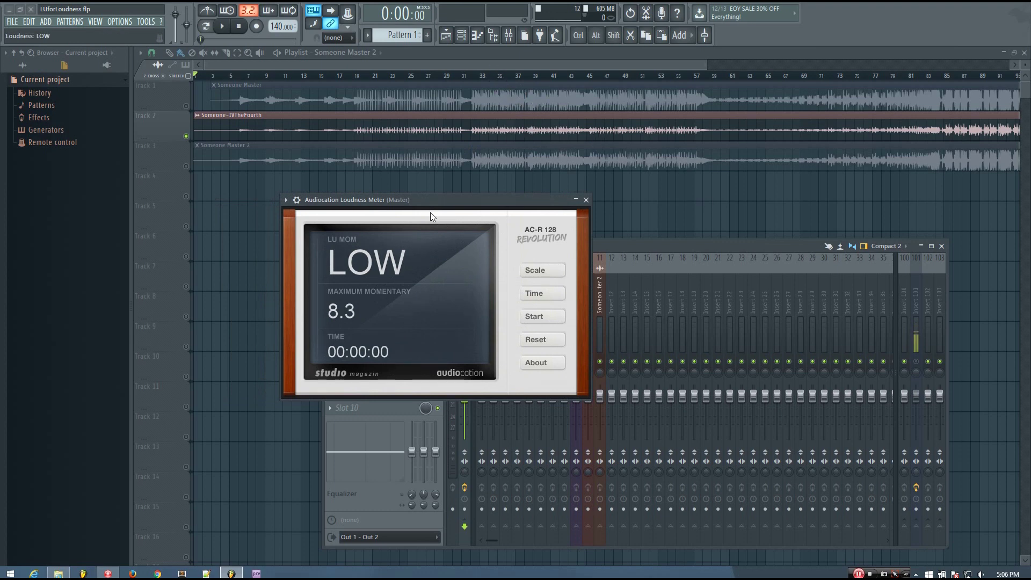
Return to the playlist, increase the height of tracks 1 and 2, and move the loudness meter below their waveforms
right_click(421, 161)
left_click_drag(466, 67, 738, 64)
scroll(509, 156, "up", 4)
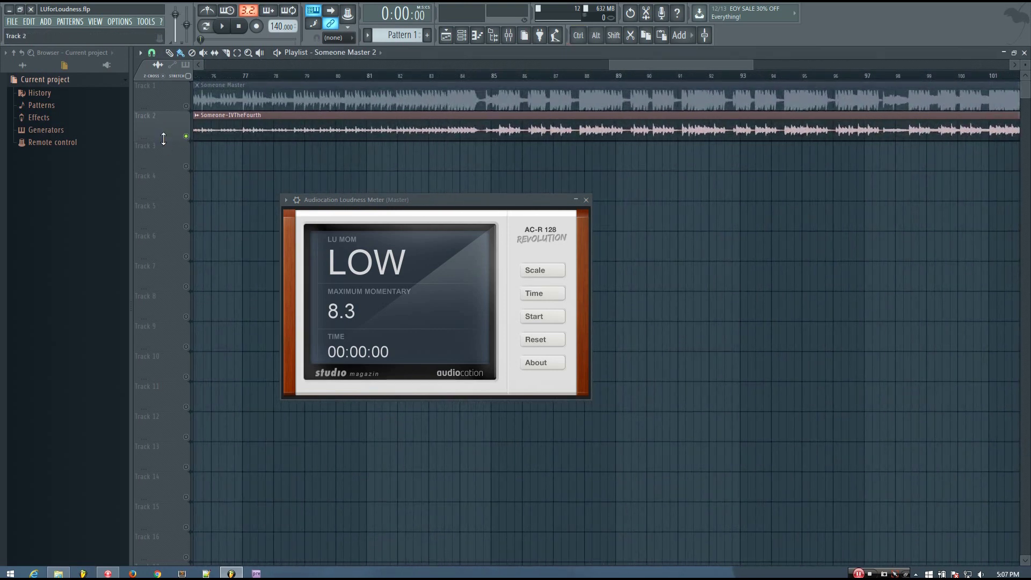
scroll(164, 139, "up", 5)
scroll(162, 99, "up", 5)
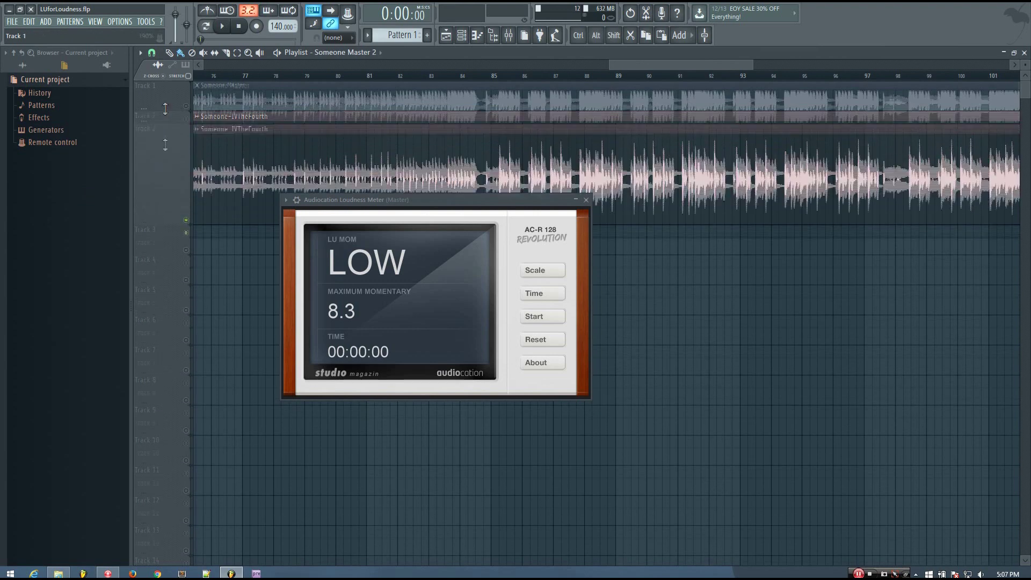
left_click_drag(430, 204, 347, 334)
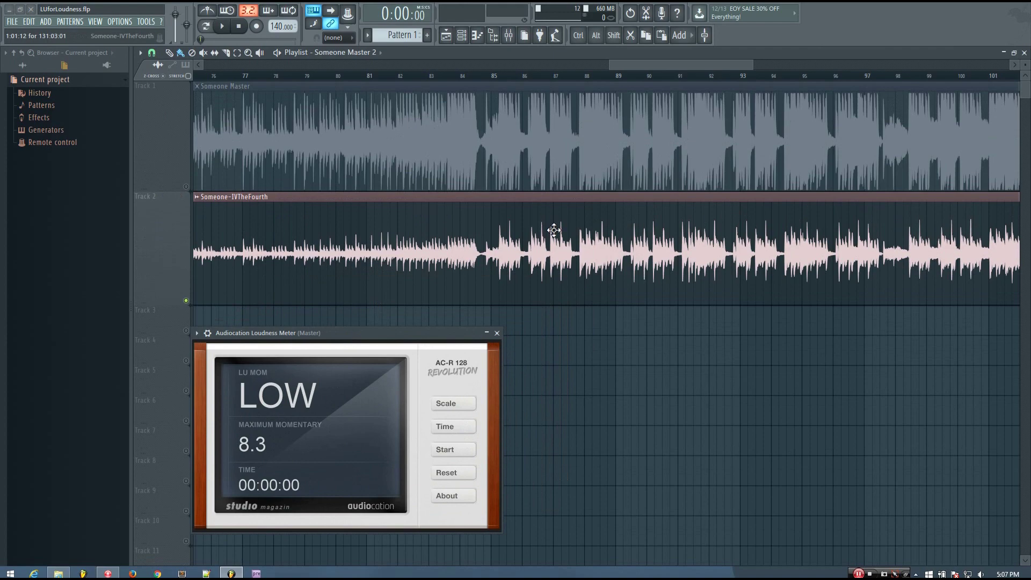
Select the loud section of both clips in the playlist, from just after bar 98 to about bar 111
scroll(554, 231, "down", 1, "ctrl")
scroll(555, 231, "down", 2)
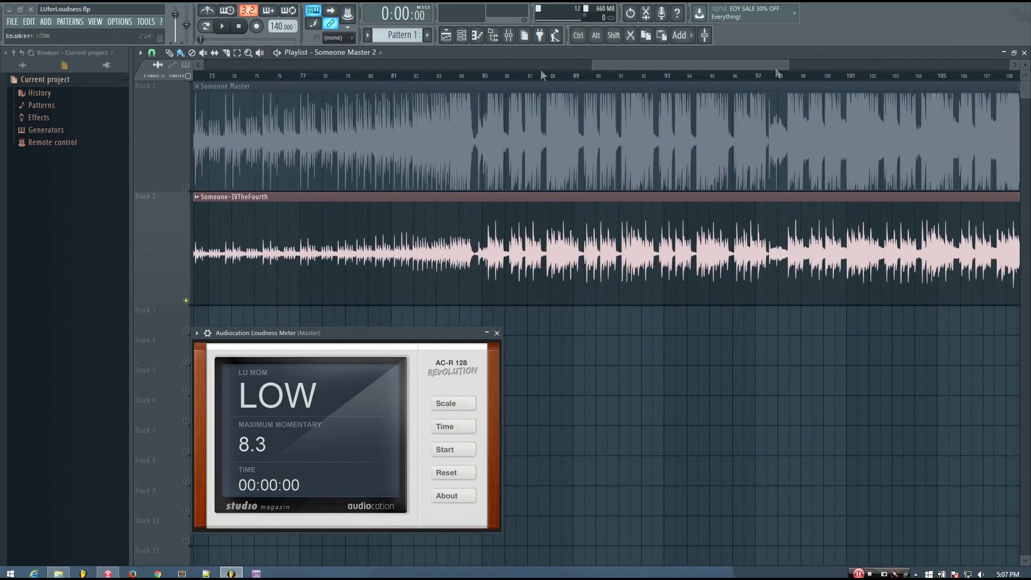
scroll(752, 64, "right", 3)
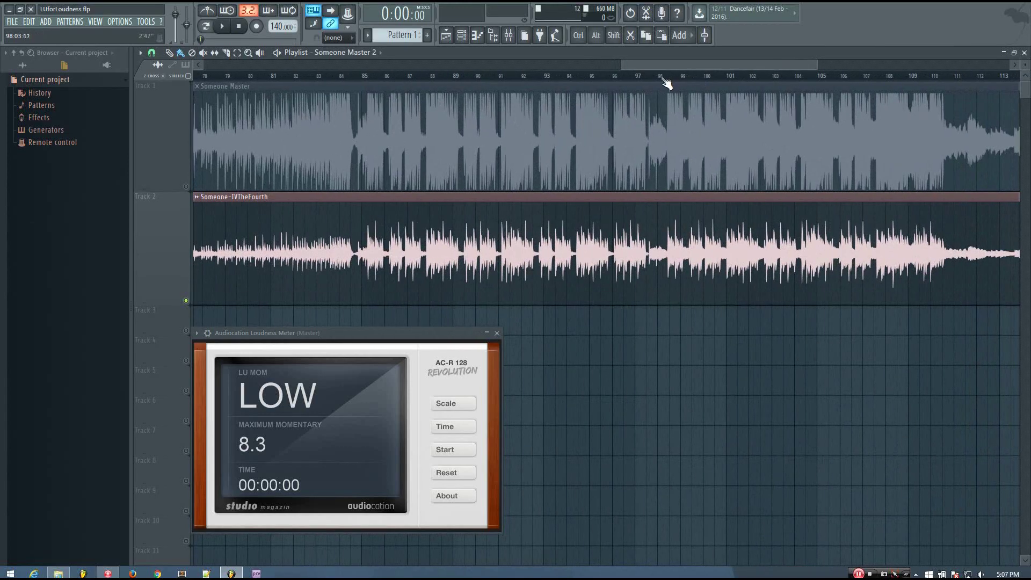
left_click(661, 78)
left_click_drag(667, 83, 949, 163)
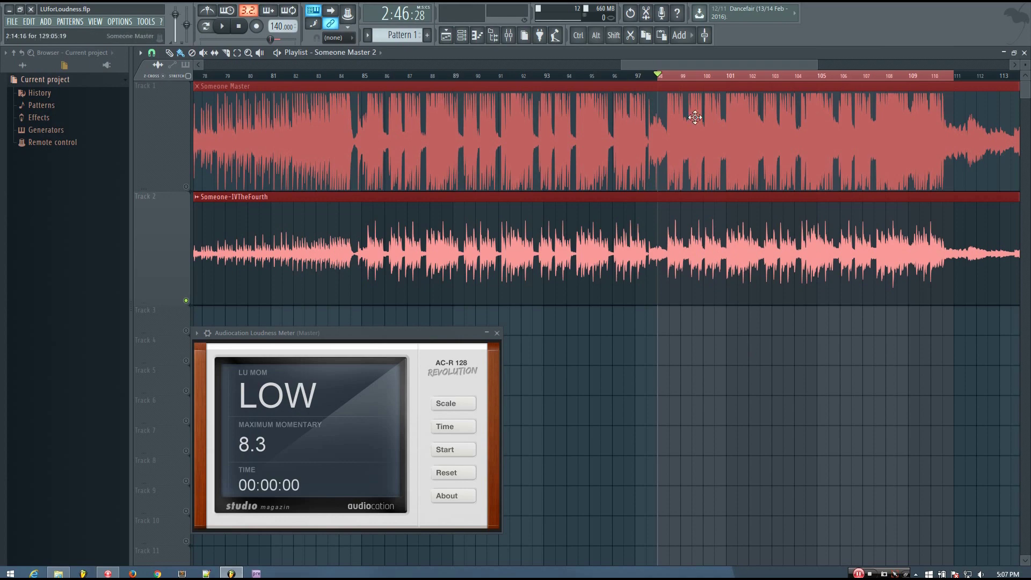
scroll(674, 85, "up", 5)
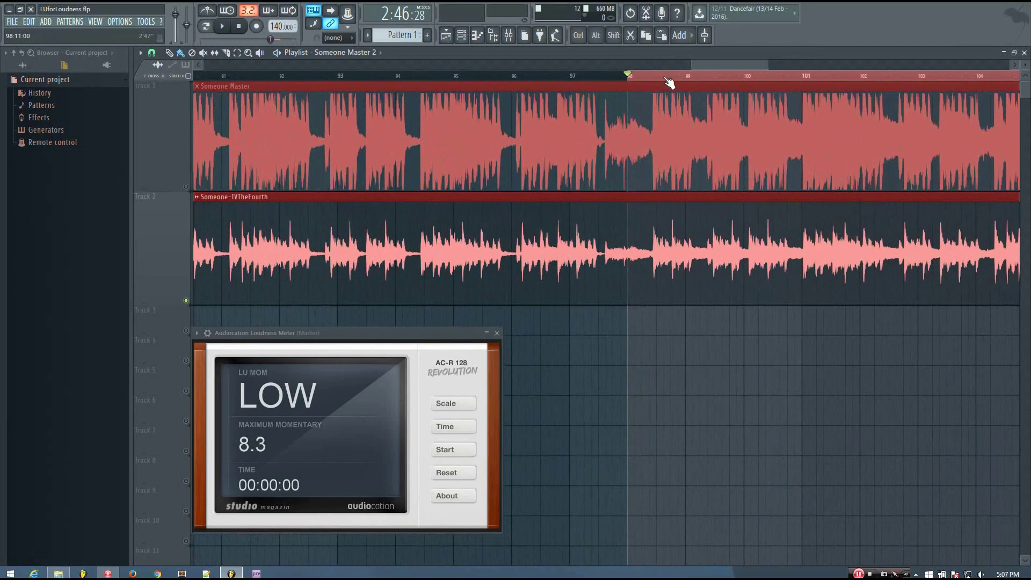
scroll(652, 80, "up", 2)
left_click_drag(650, 78, 777, 189)
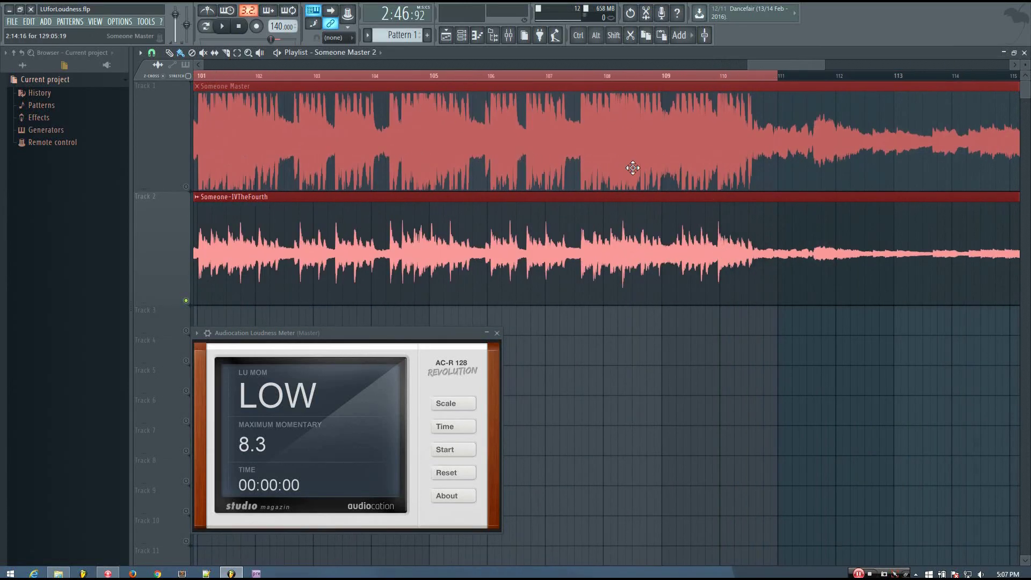
scroll(628, 194, "down", 1)
scroll(628, 194, "down", 1)
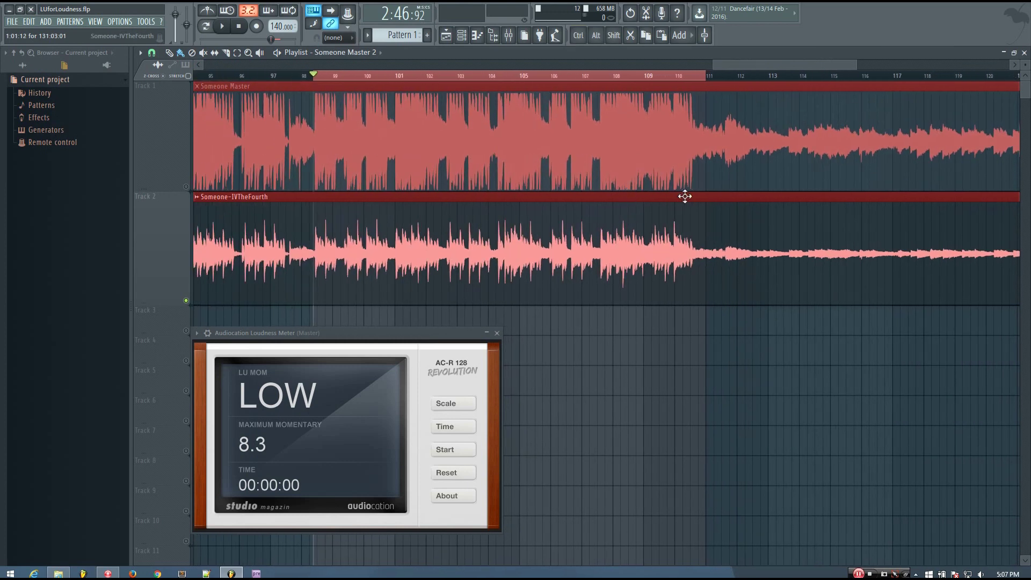
scroll(689, 80, "down", 3)
scroll(624, 275, "down", 2)
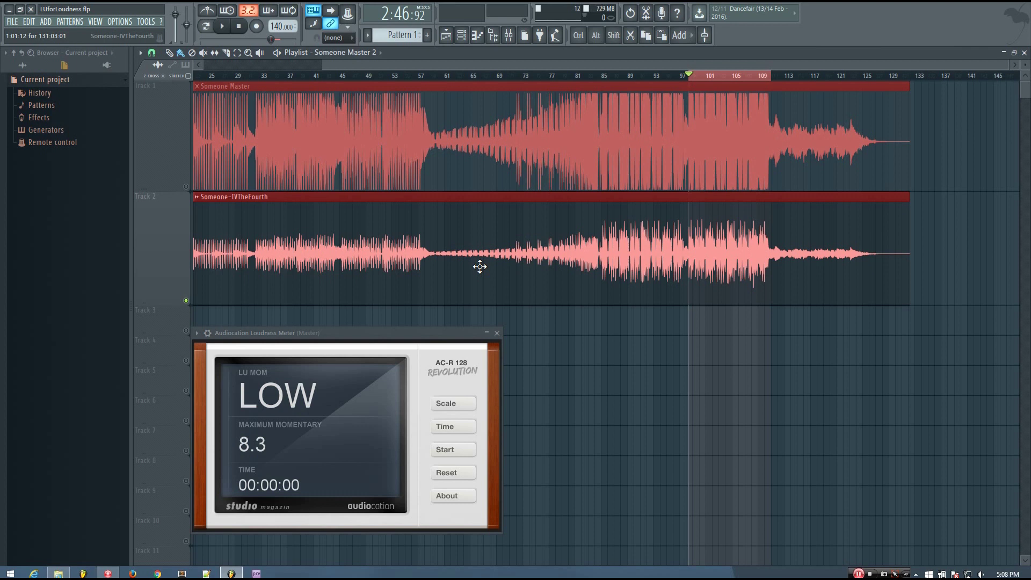
scroll(659, 148, "up", 4)
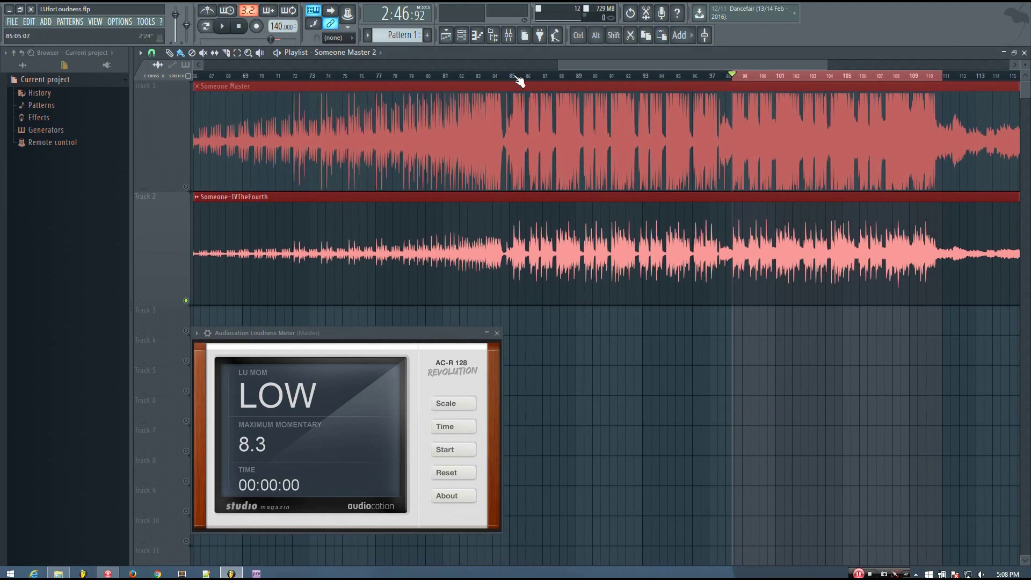
scroll(753, 64, "right", 4)
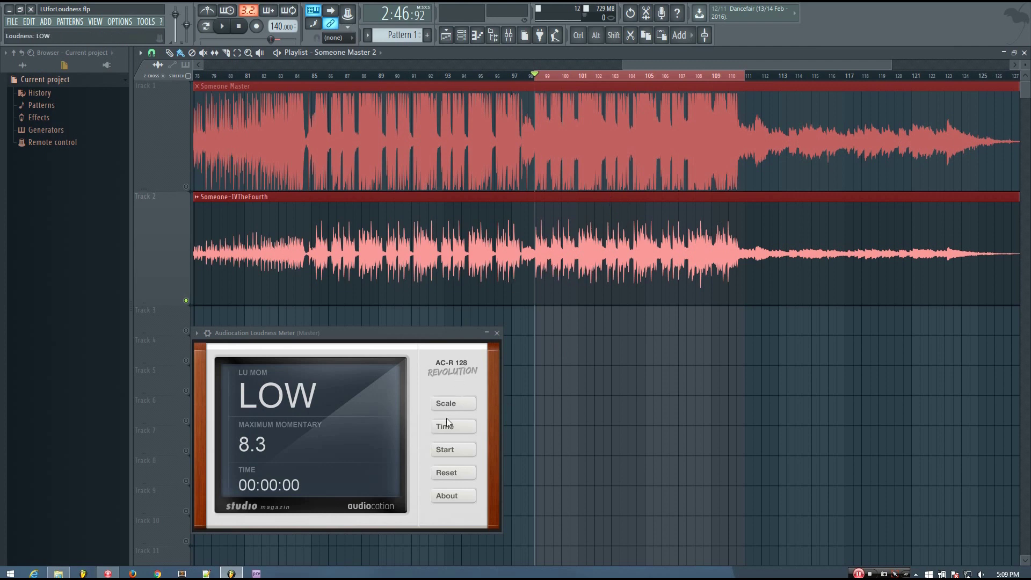
Switch the loudness meter to the LUFS scale and integrated (INT) time mode, and reset its readings
left_click_drag(374, 332, 406, 295)
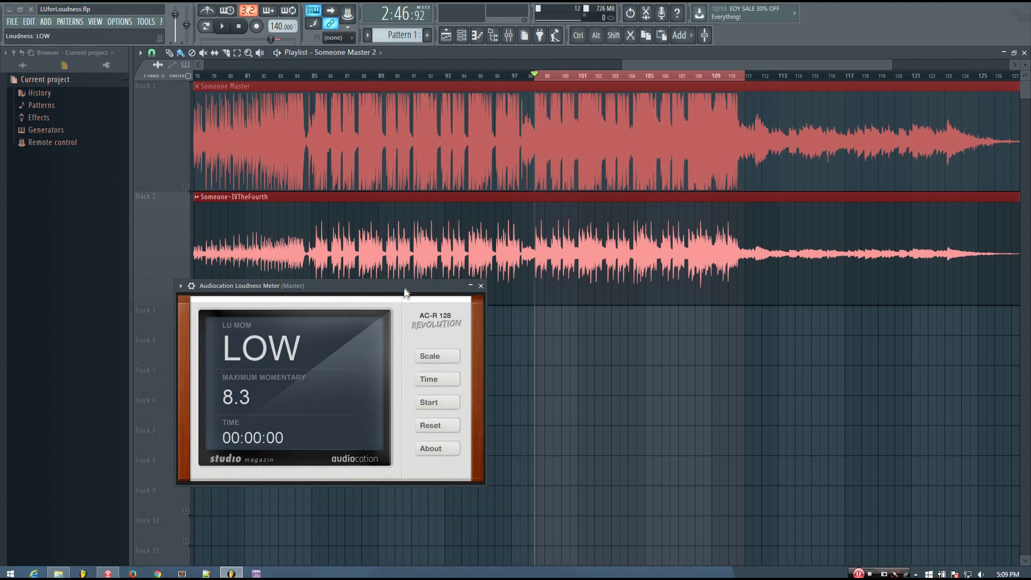
left_click(433, 359)
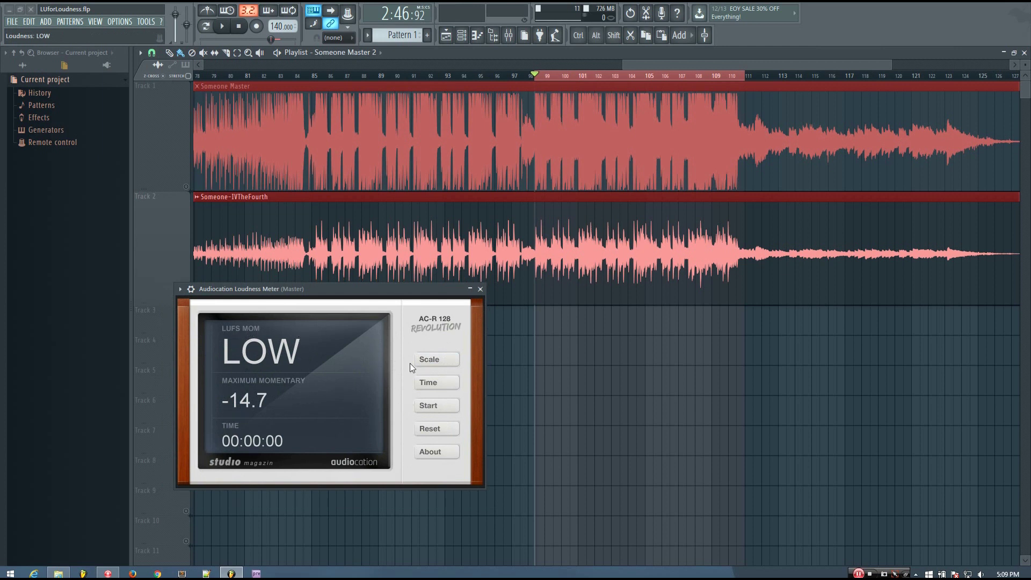
left_click(444, 382)
left_click(445, 383)
left_click(439, 385)
left_click(448, 428)
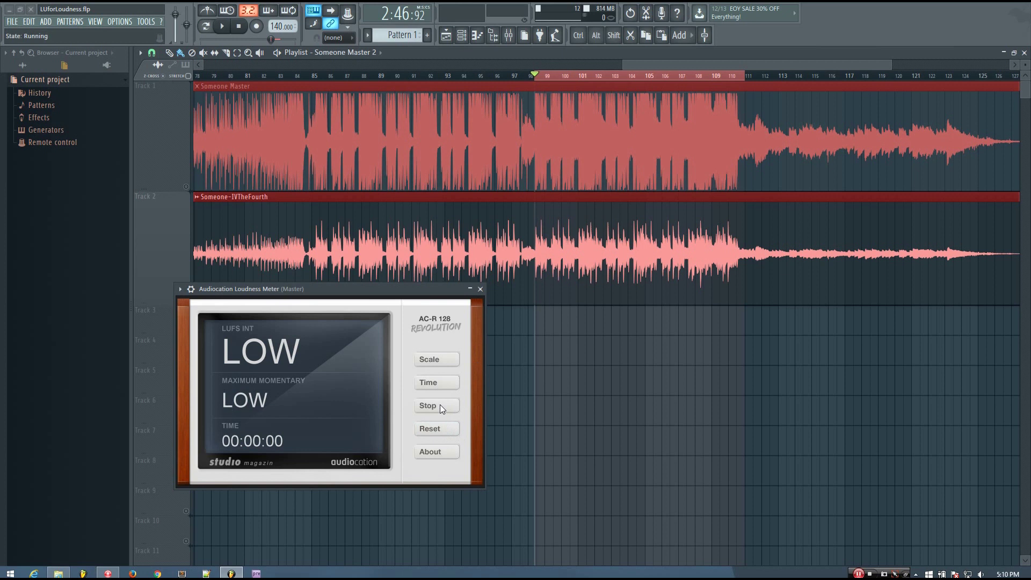
Run the loudness meter while playing the selected section of Someone-IVTheFourth to measure its integrated loudness, and stop playback
left_click(440, 406)
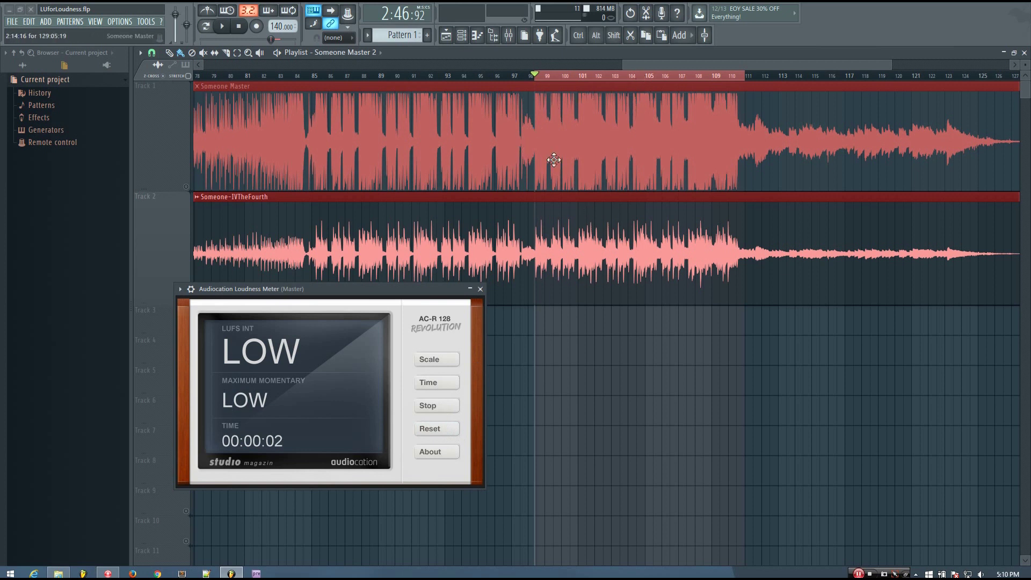
left_click_drag(397, 289, 420, 369)
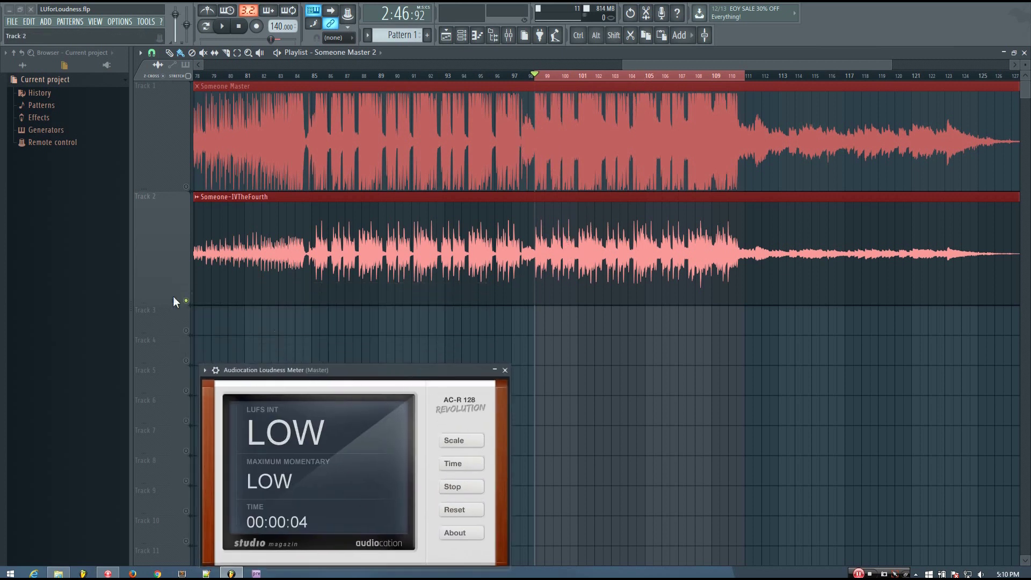
left_click_drag(354, 369, 356, 344)
key("space")
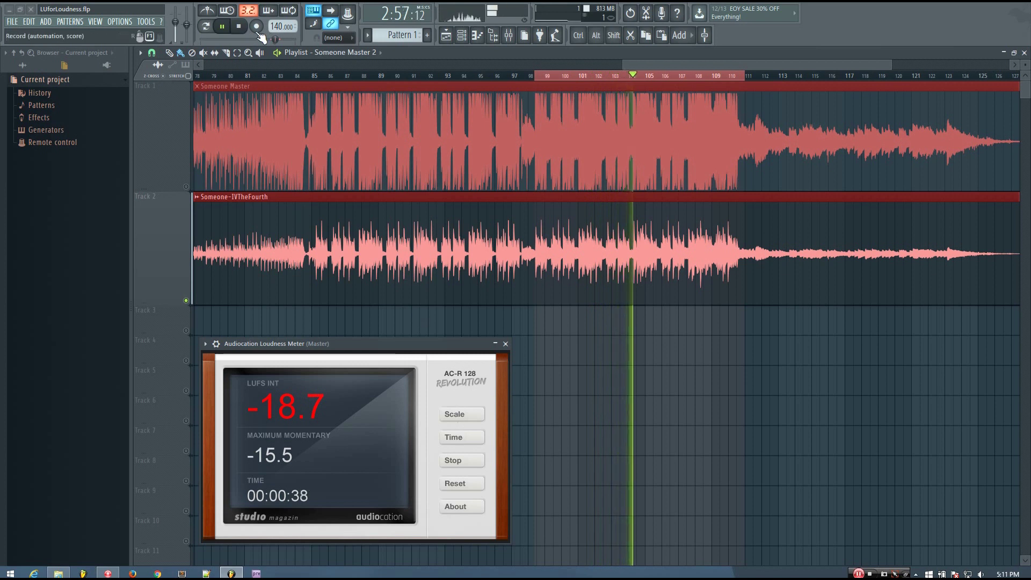
left_click(239, 26)
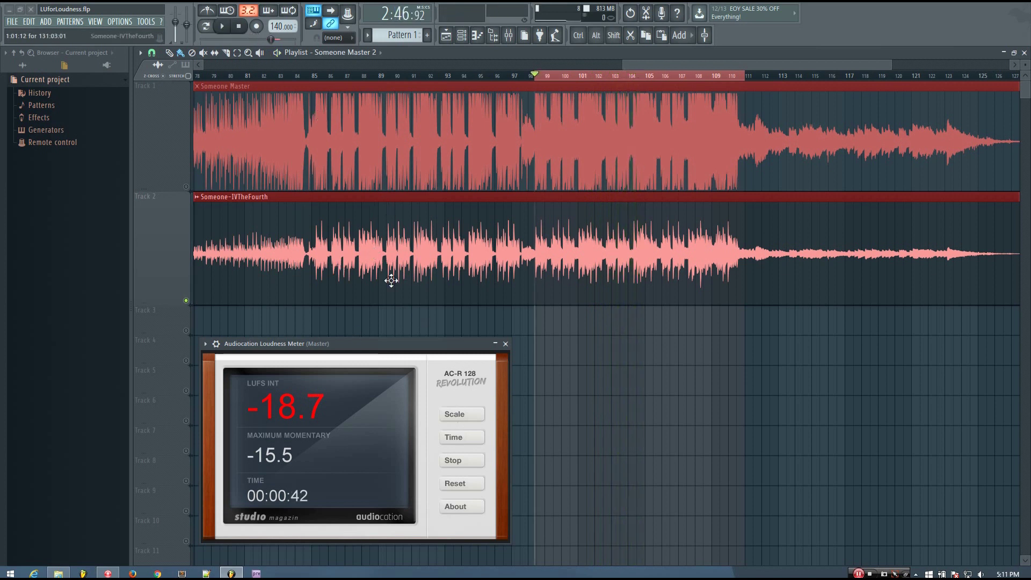
left_click_drag(357, 343, 345, 292)
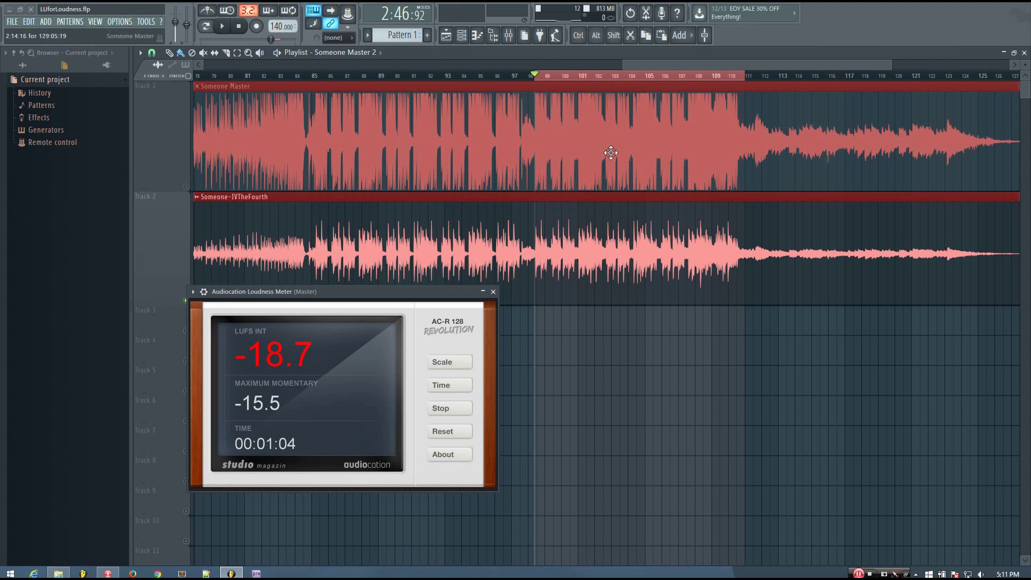
Solo the Someone Master track in the playlist and restart the loudness meter's measurement
right_click(186, 187)
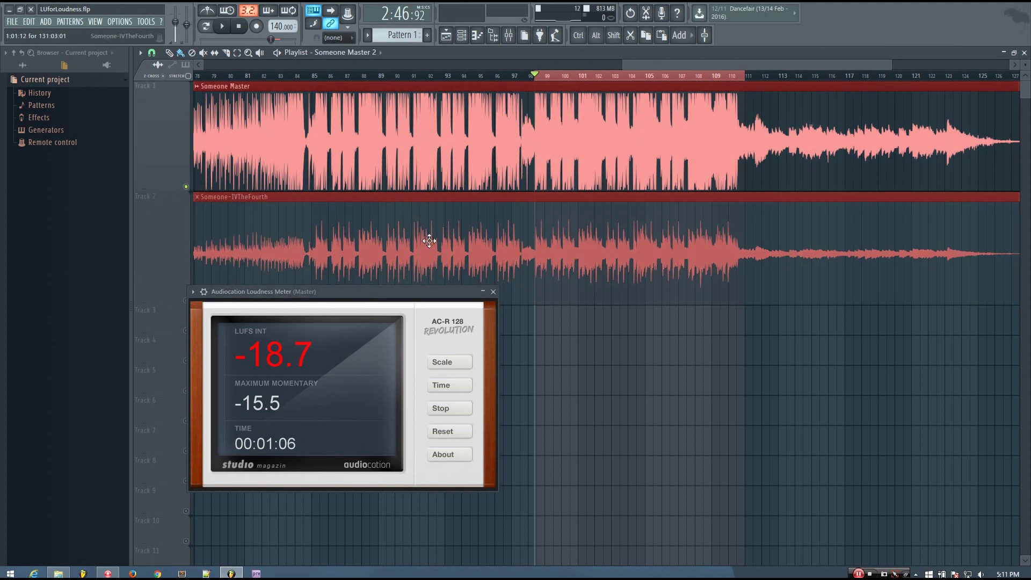
left_click(450, 409)
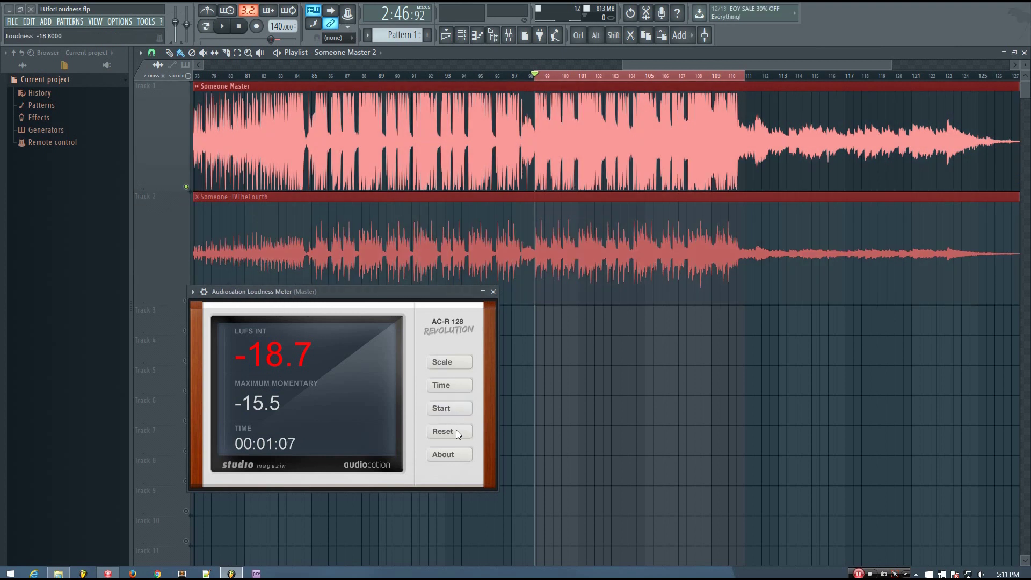
left_click(452, 407)
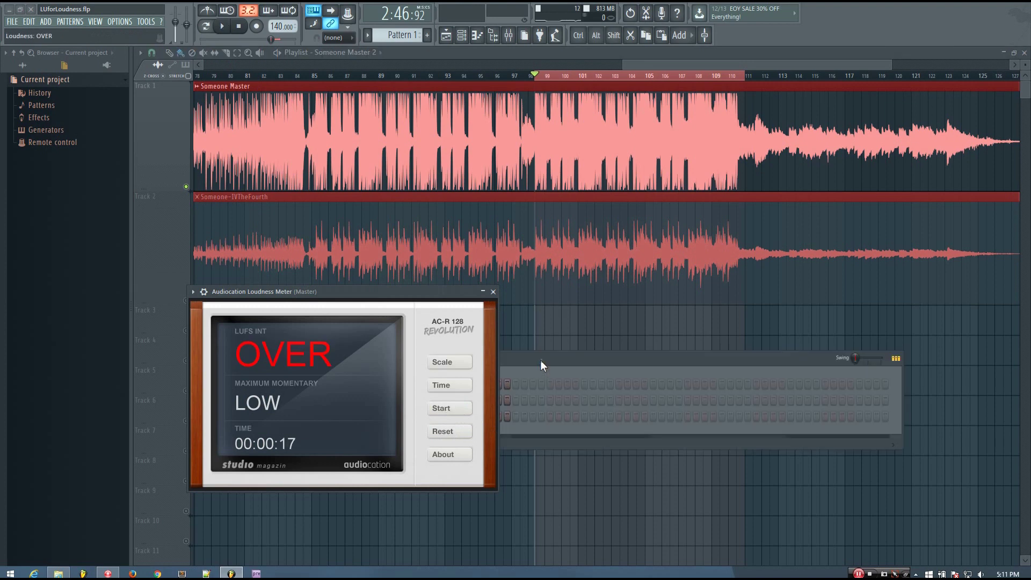
Bring the channel rack into clear view and slightly lower the channel volume in the Someone Master channel's settings
left_click_drag(540, 360, 585, 302)
left_click_drag(670, 311, 637, 192)
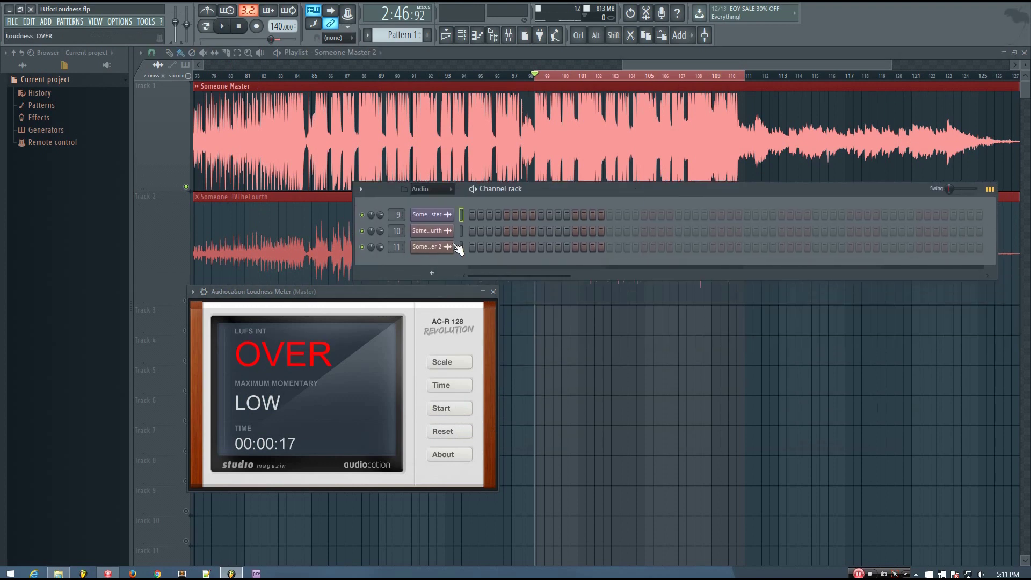
left_click(433, 222)
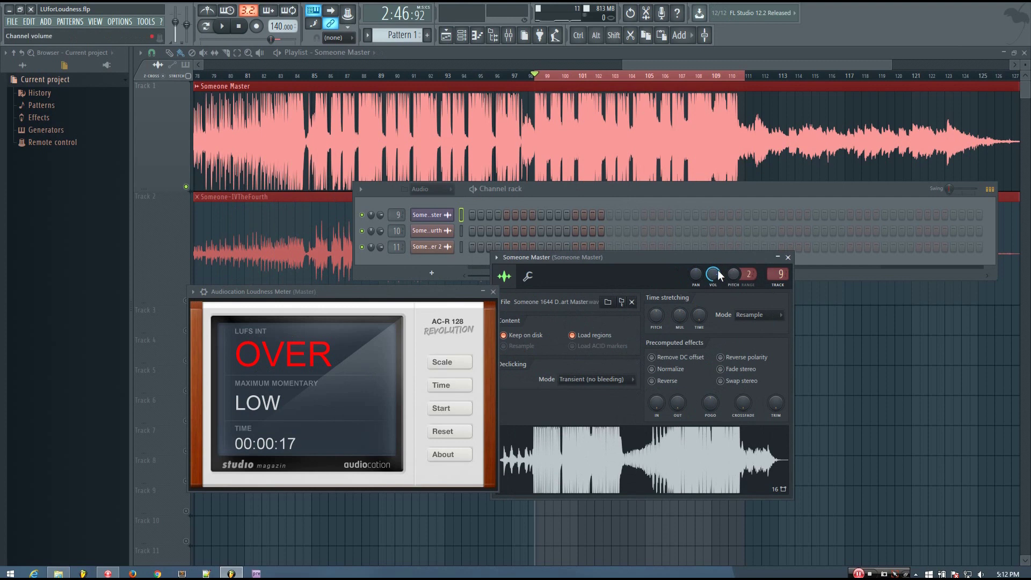
mouse_move(719, 271)
left_mouse_down()
mouse_move(719, 291)
mouse_move(715, 274)
left_mouse_up()
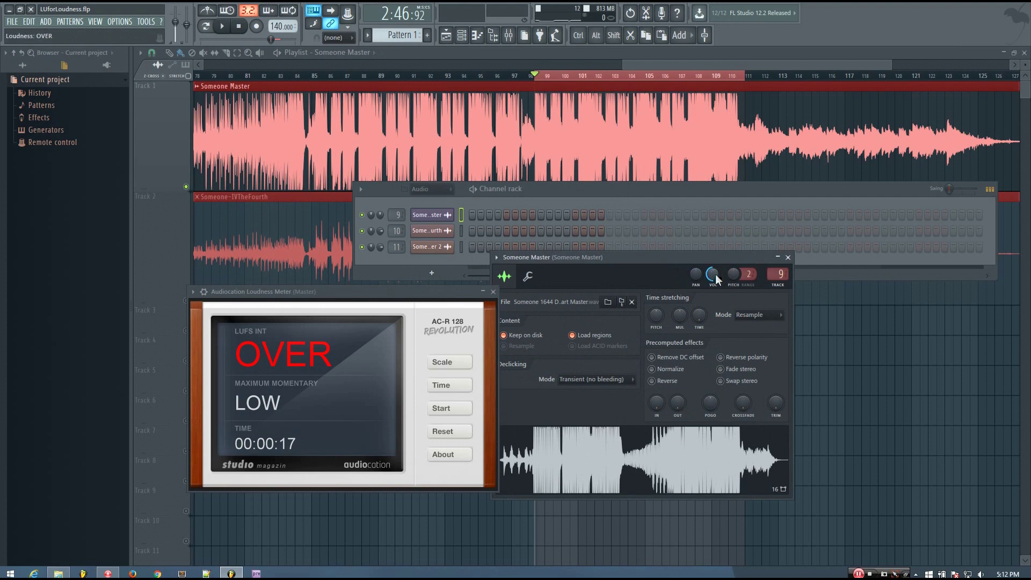
left_click(788, 258)
Narrow the channel rack and arrange it beside the loudness meter, below the two waveforms
left_click_drag(610, 203, 583, 406)
left_click_drag(966, 480, 660, 484)
left_click_drag(562, 411, 761, 425)
left_click_drag(362, 305, 397, 328)
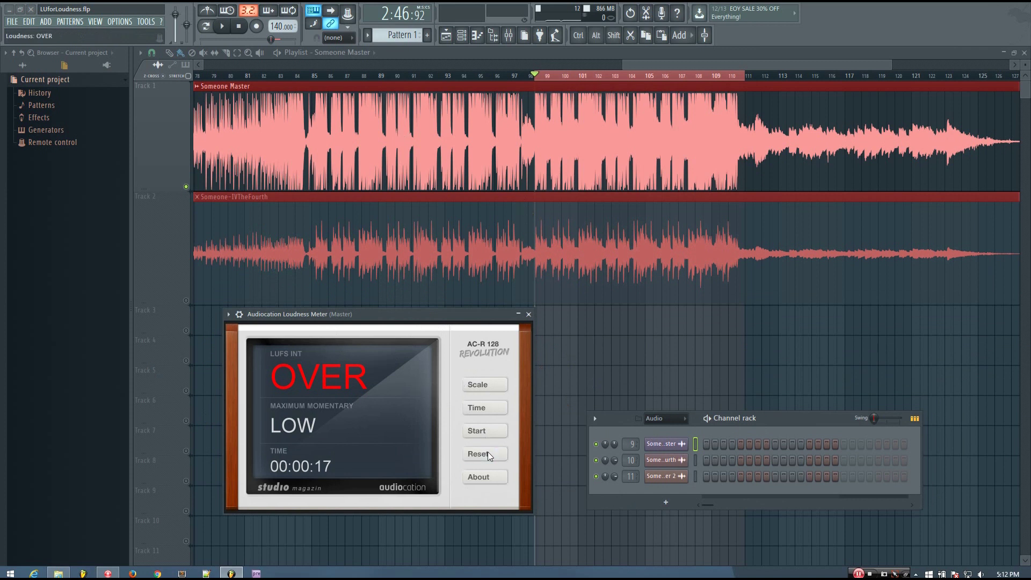
Start the loudness meter, play the selected section of Someone Master to measure its integrated loudness, and stop playback
left_click(477, 431)
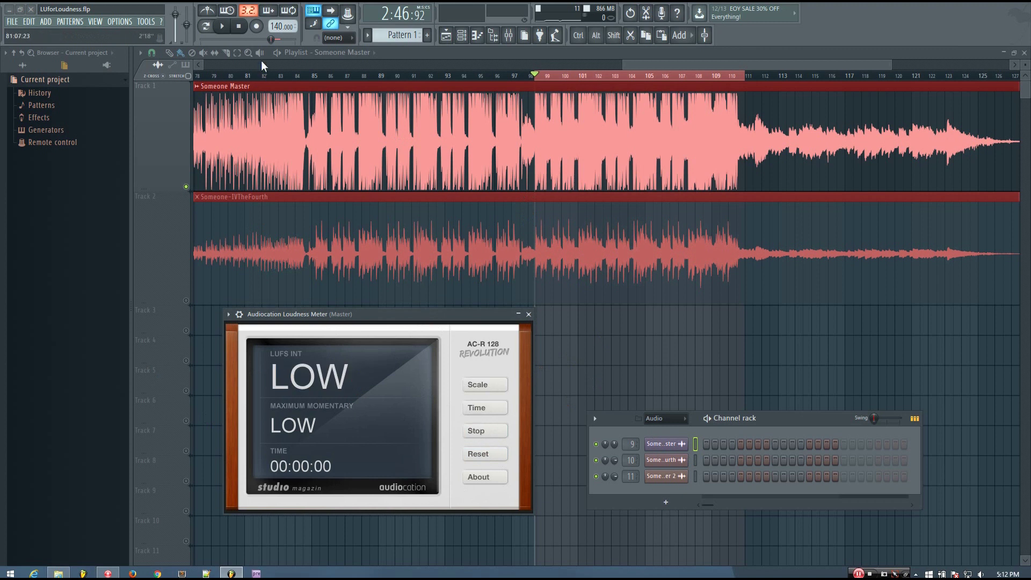
left_click(231, 27)
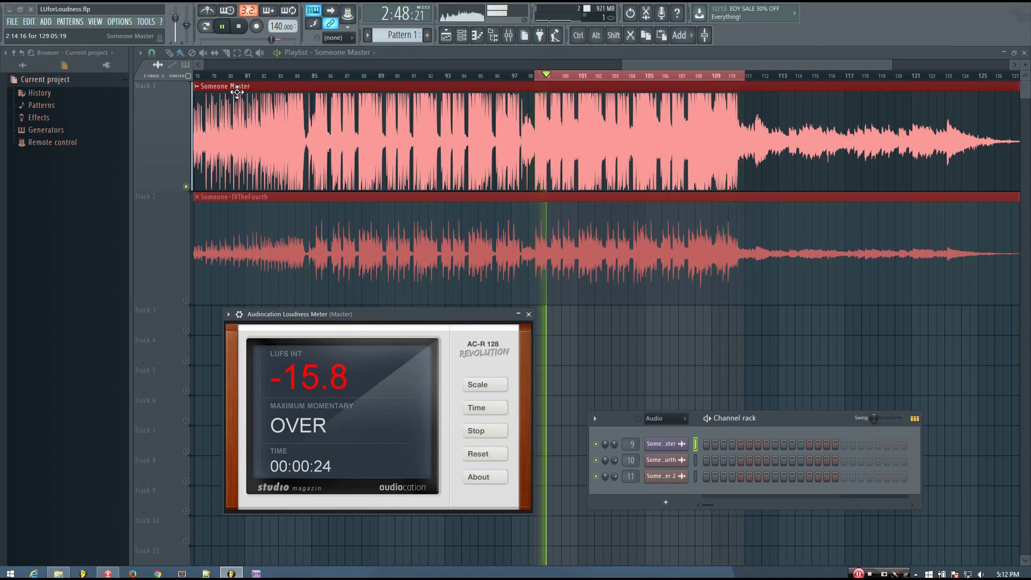
left_click(240, 28)
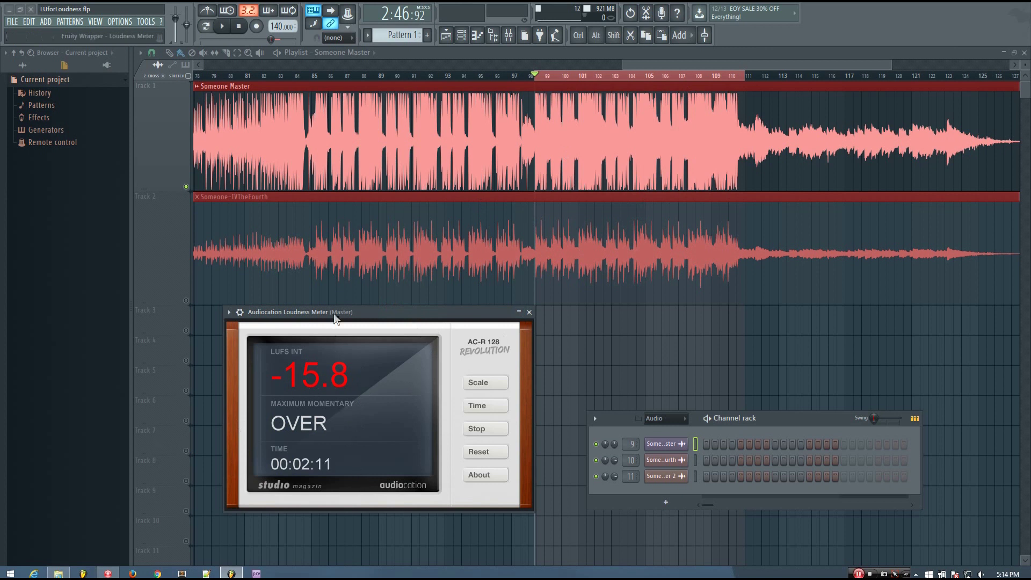
Move the loudness meter aside, open the mixer and slightly lower the volume fader of the Someone Master mixer track, with a brief test playback
left_click_drag(359, 312, 366, 314)
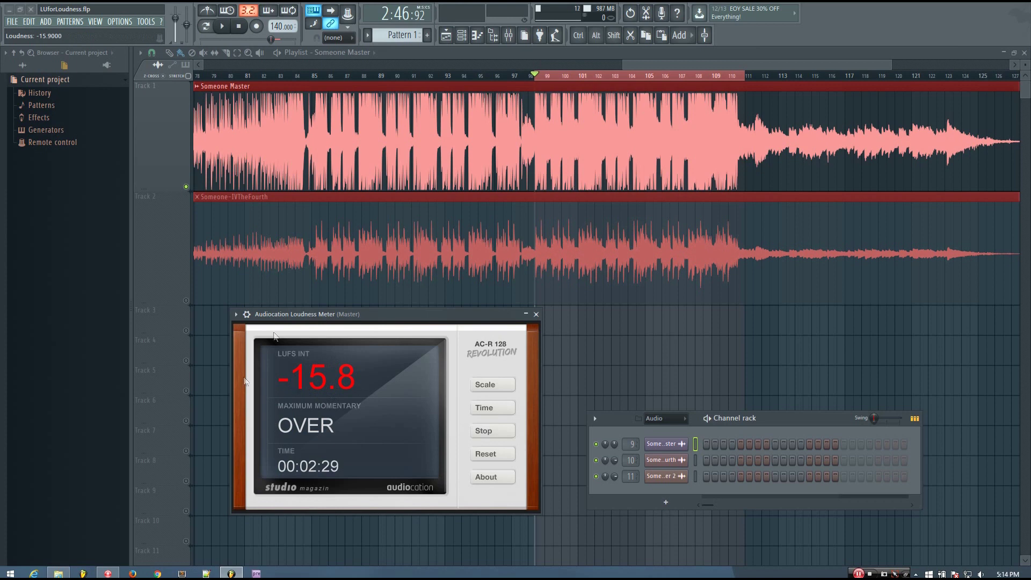
left_click_drag(337, 316, 298, 288)
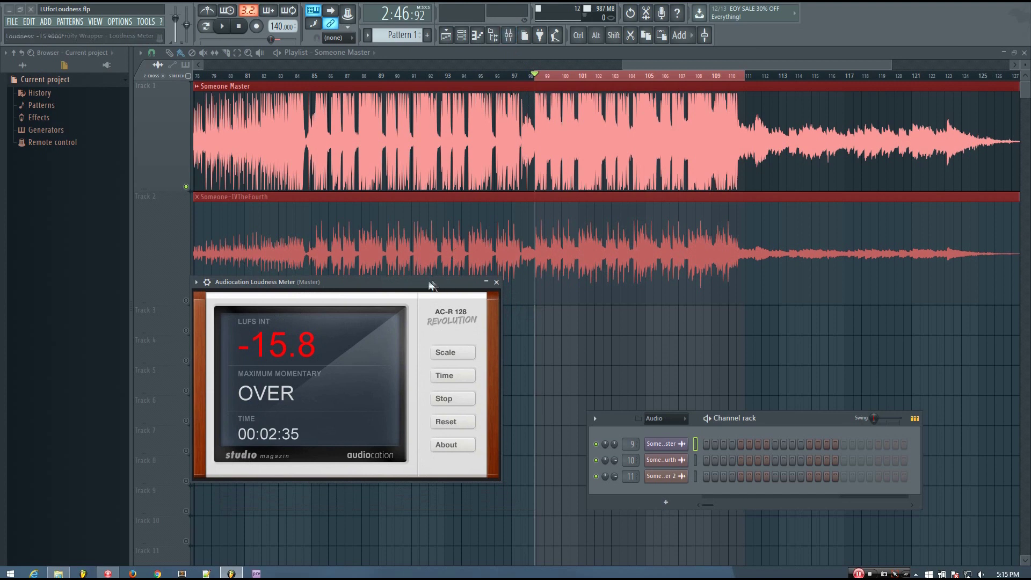
left_click_drag(301, 283, 226, 241)
left_click(509, 35)
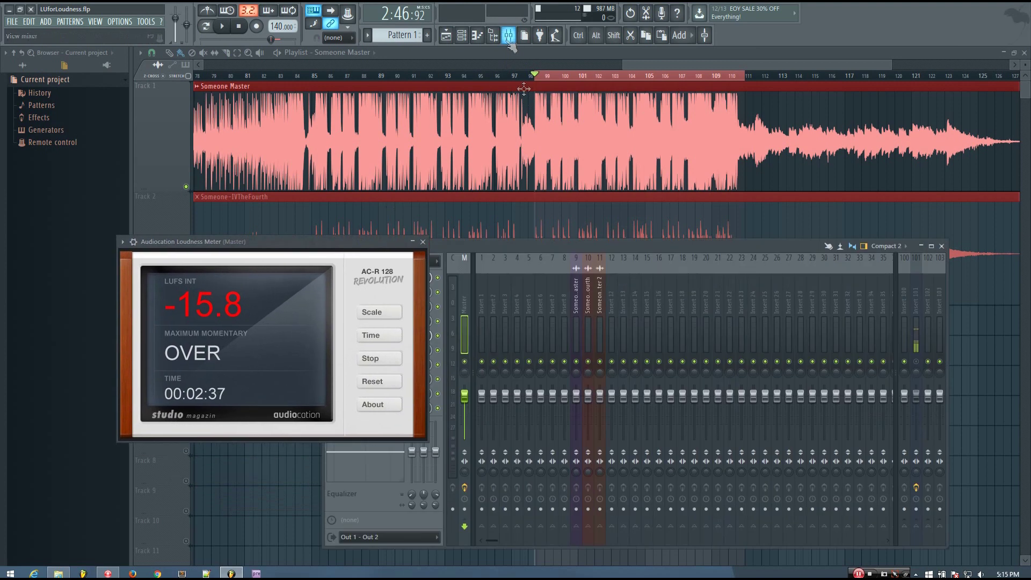
left_click(588, 300)
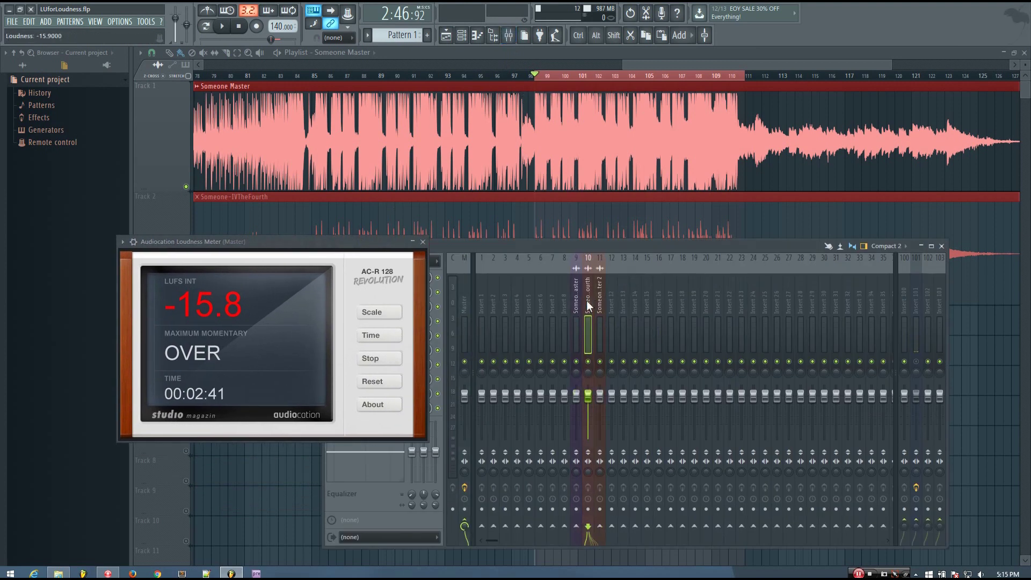
key("space")
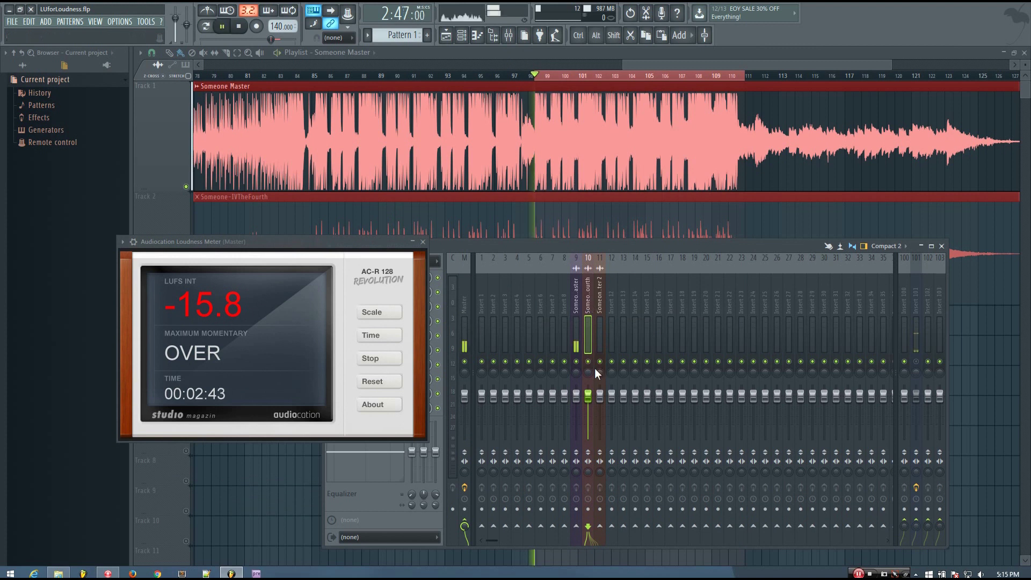
key("space")
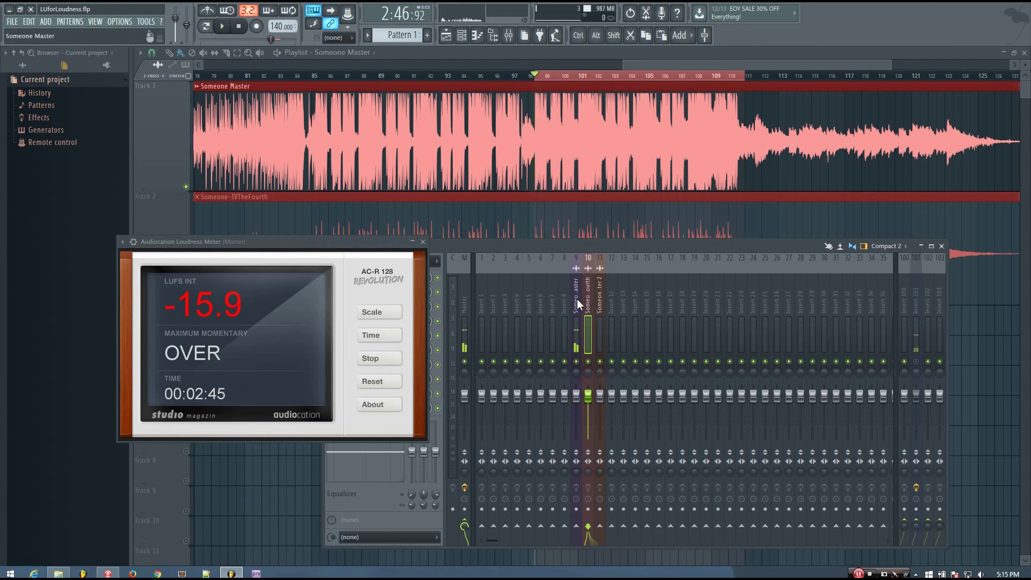
left_click(577, 298)
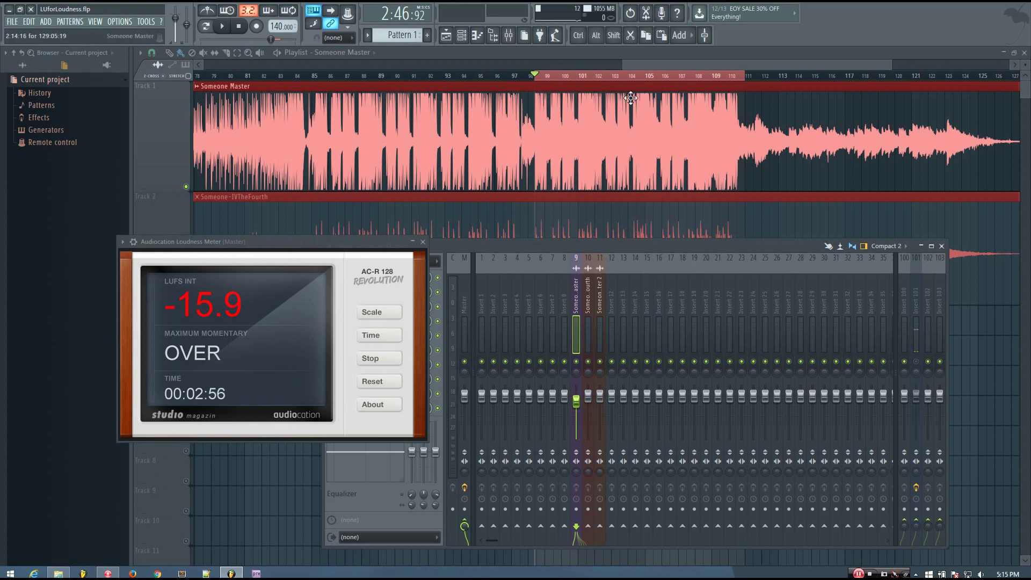
Close the mixer and place the loudness meter below the two waveforms
key("F9")
left_click(430, 338)
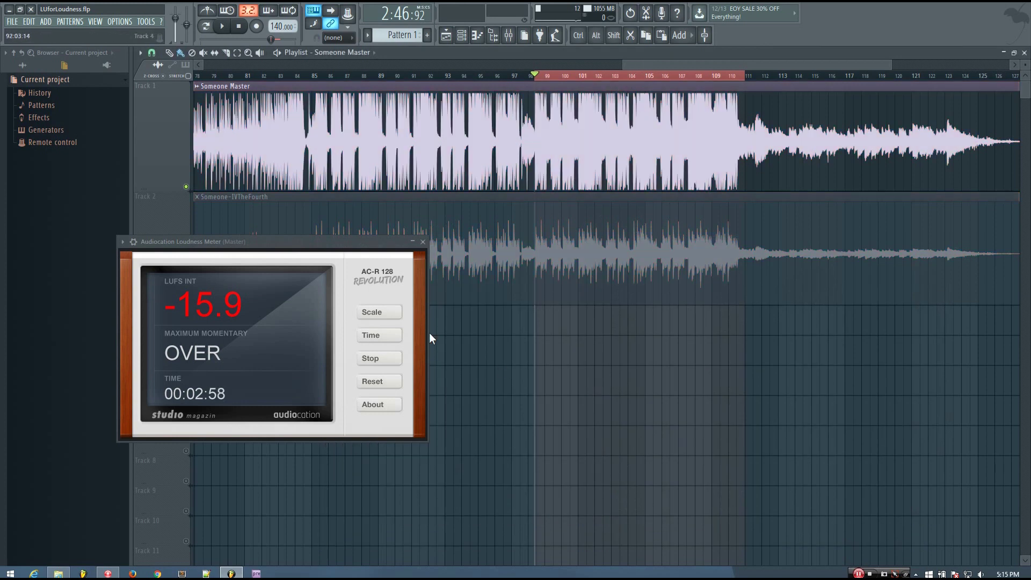
left_click_drag(373, 242, 700, 344)
Play the selected section while alternately soloing Someone-IVTheFourth and Someone Master to compare them by ear, ending on Someone Master
key("space")
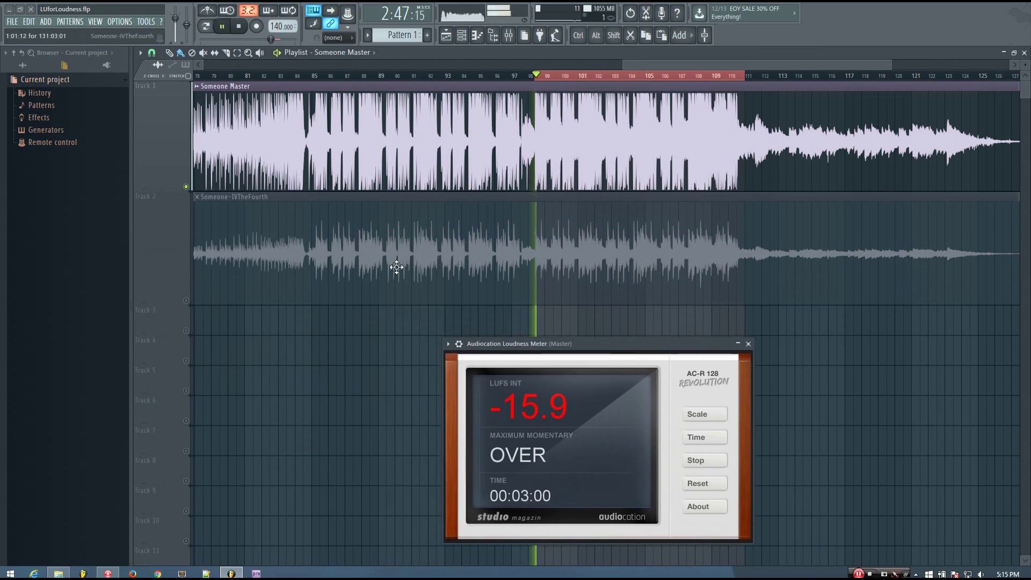
key("space")
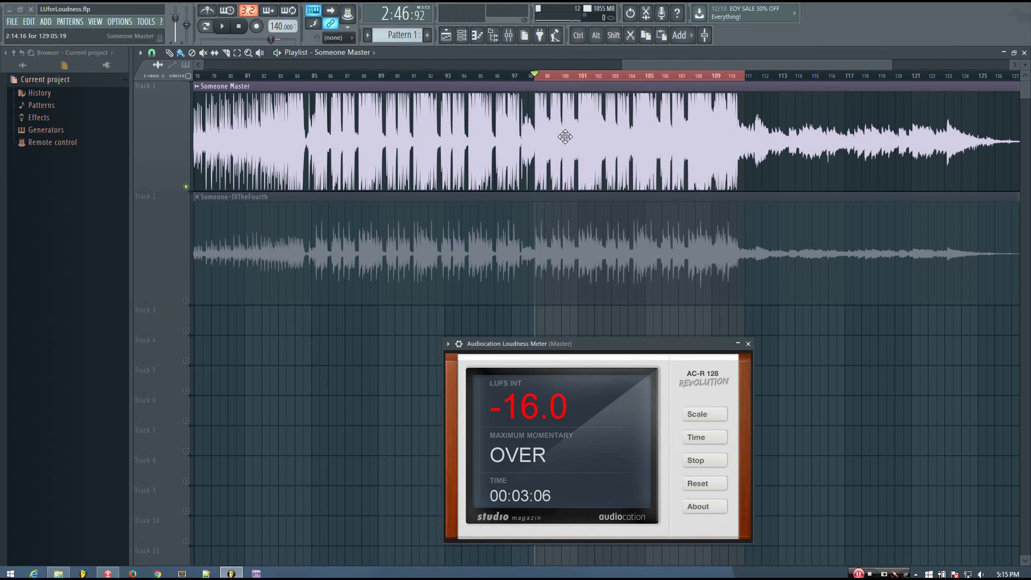
right_click(187, 300)
key("space")
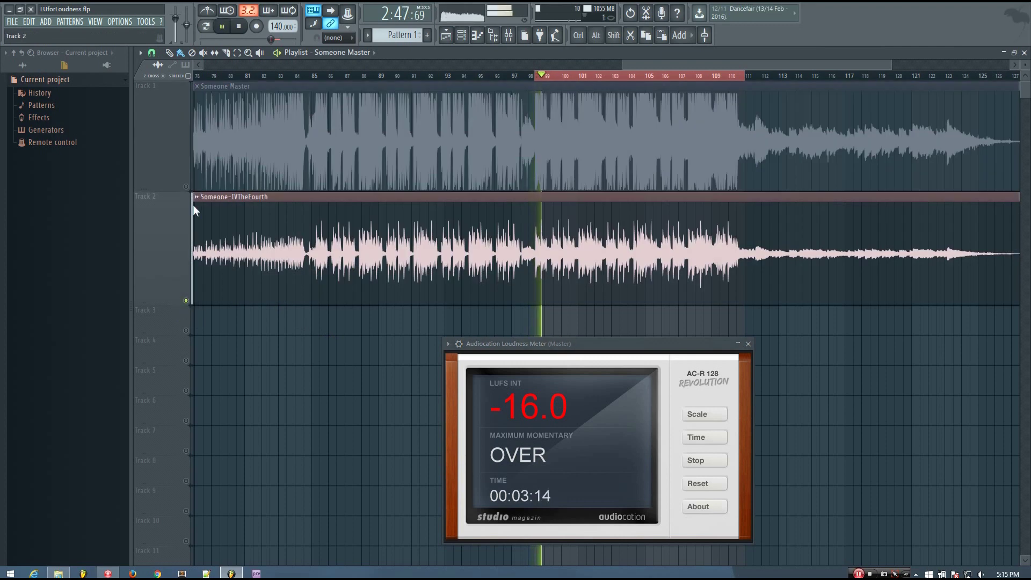
right_click(187, 187)
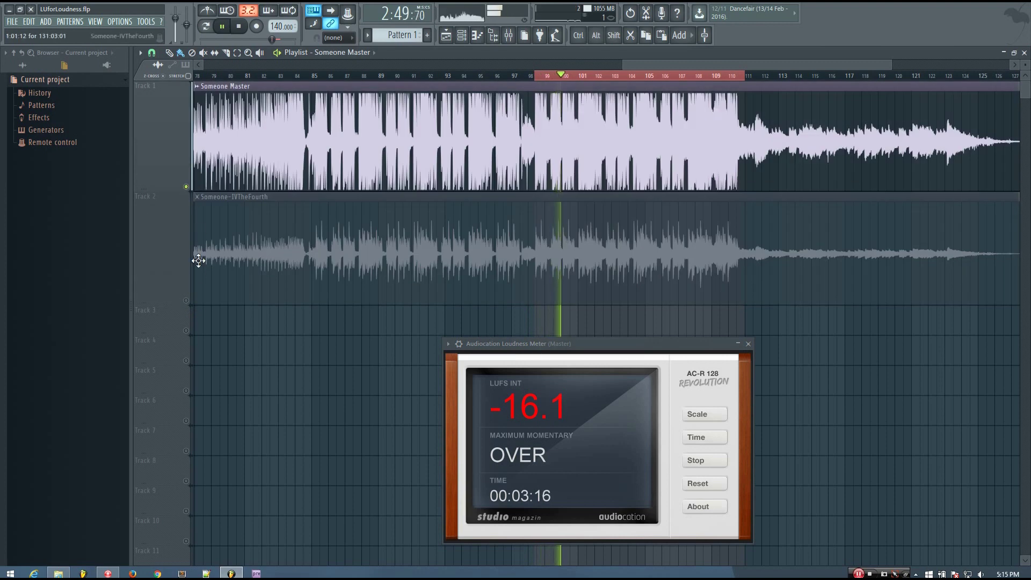
right_click(187, 302)
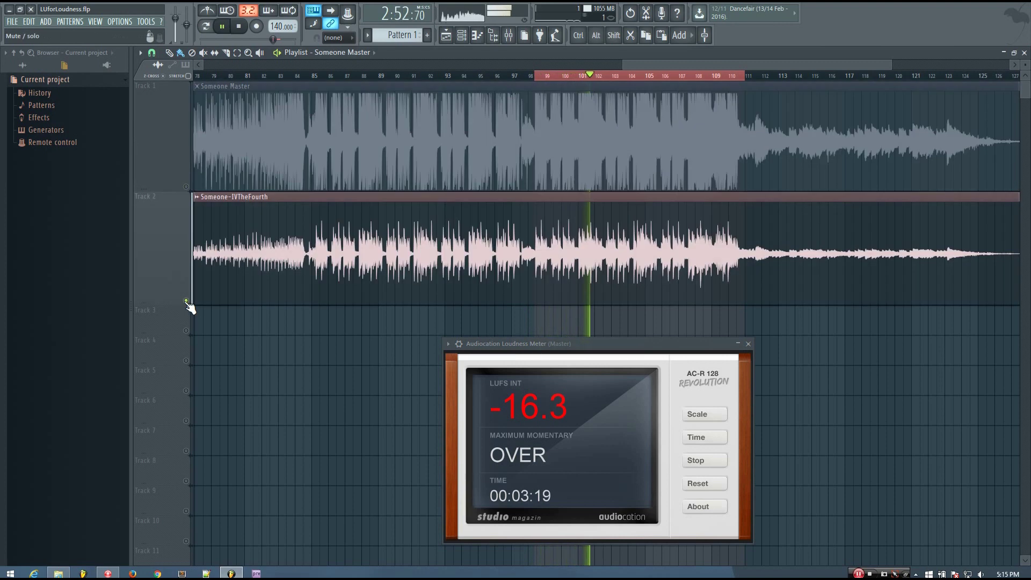
right_click(186, 188)
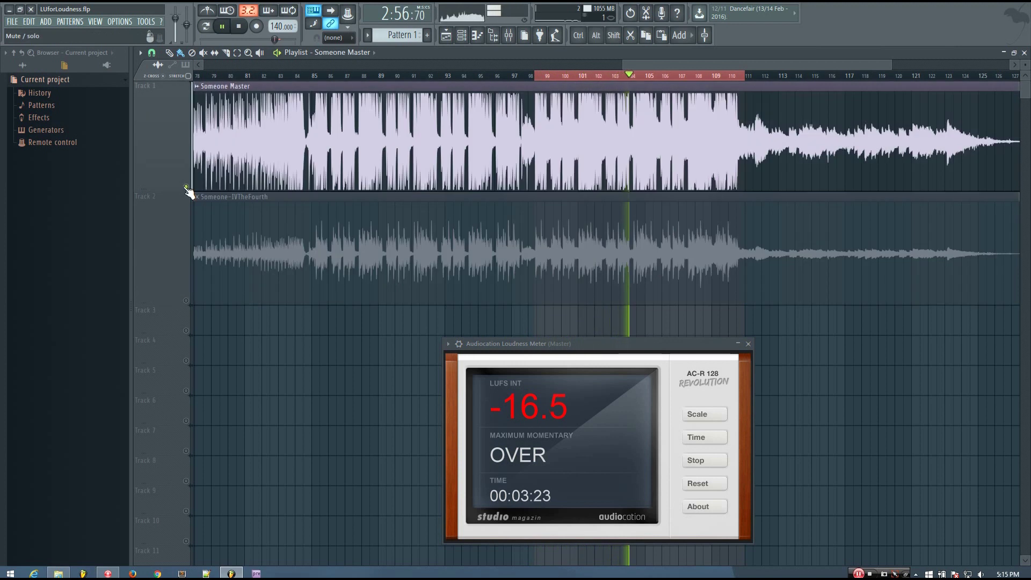
right_click(187, 300)
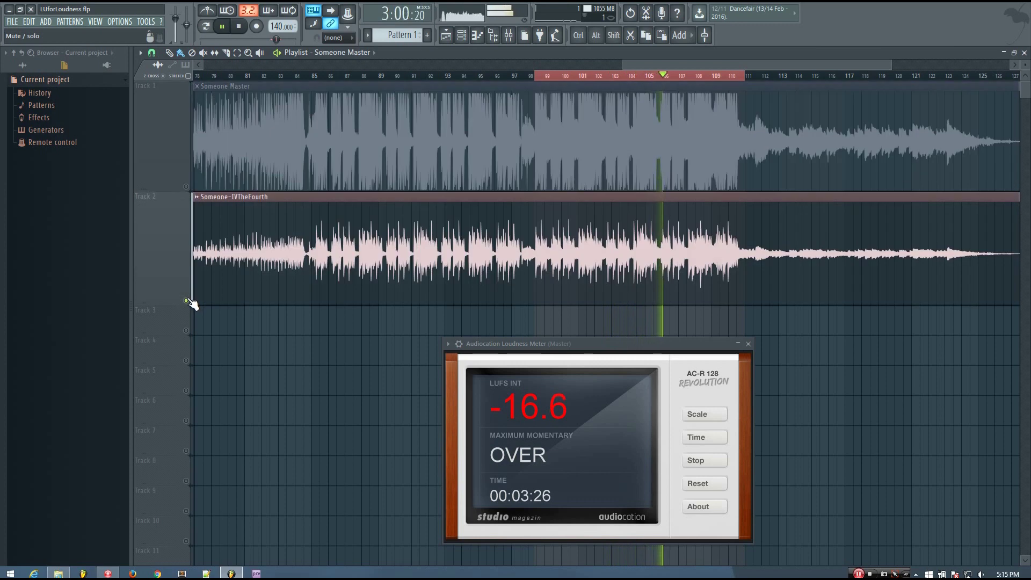
right_click(186, 188)
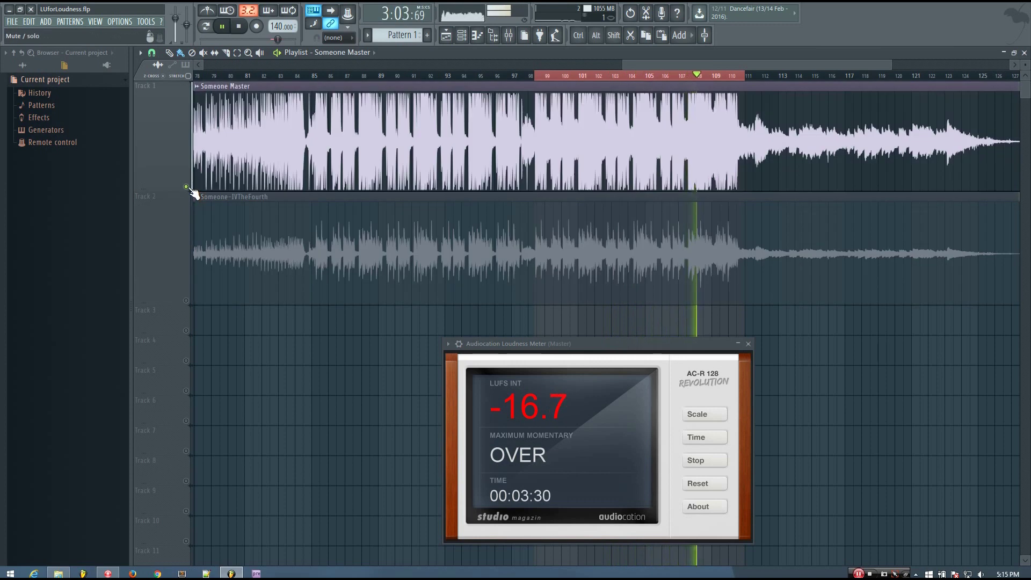
key("space")
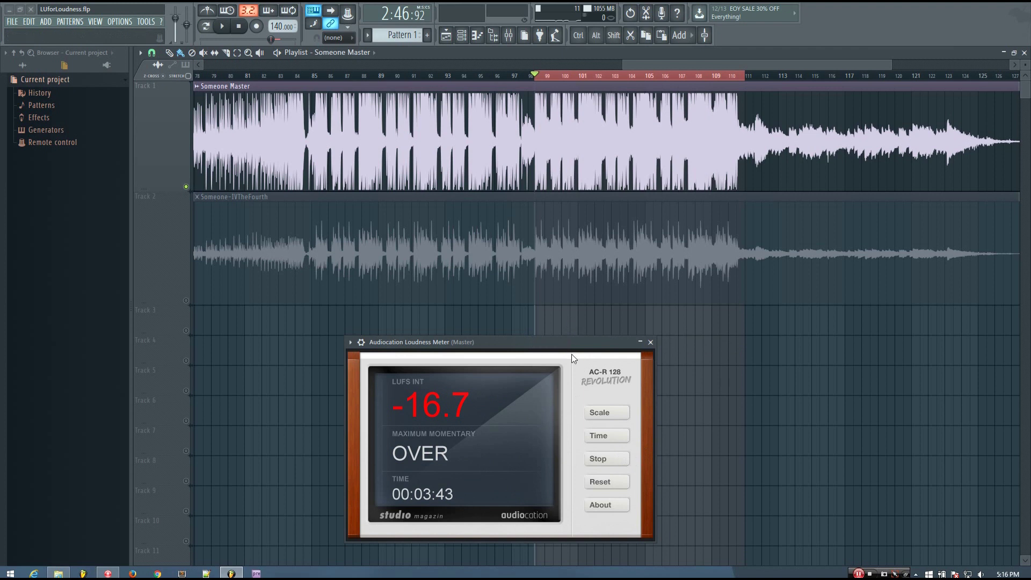
Reset and restart the loudness meter, play the selected section of Someone Master to remeasure its loudness at the lowered volume, and stop playback
left_click_drag(567, 341, 527, 314)
left_click(572, 437)
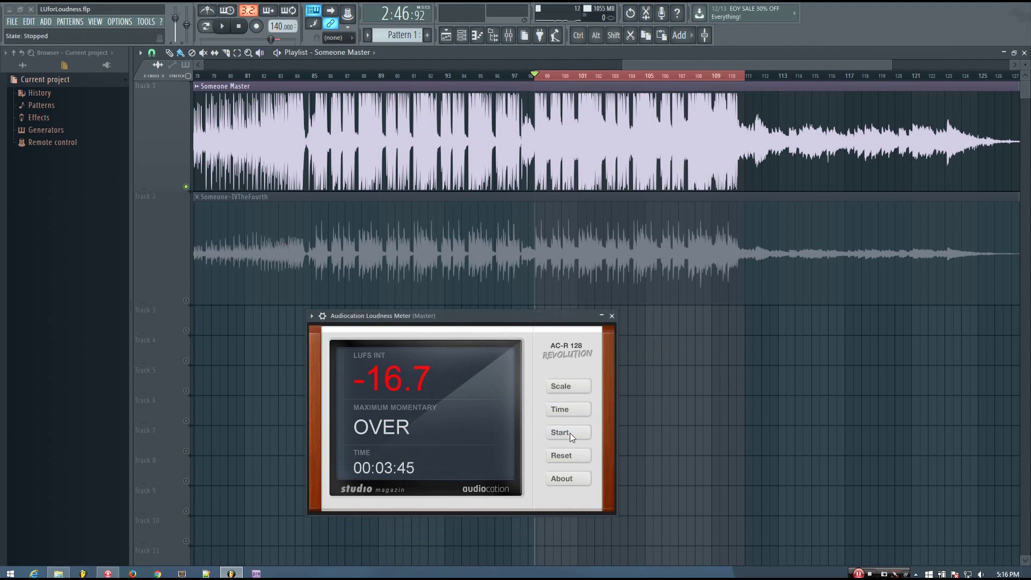
left_click(572, 460)
left_click(569, 431)
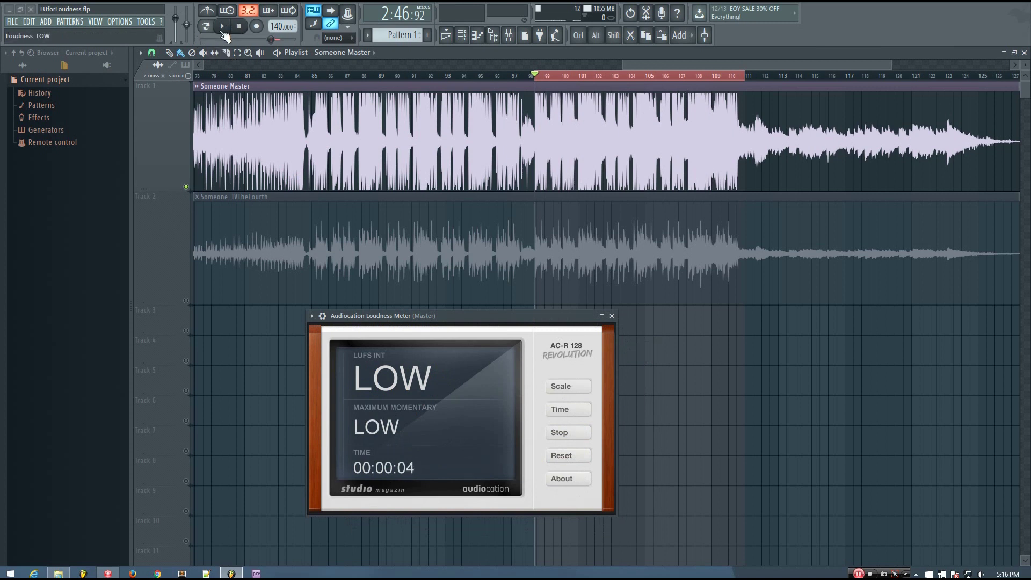
left_click(225, 28)
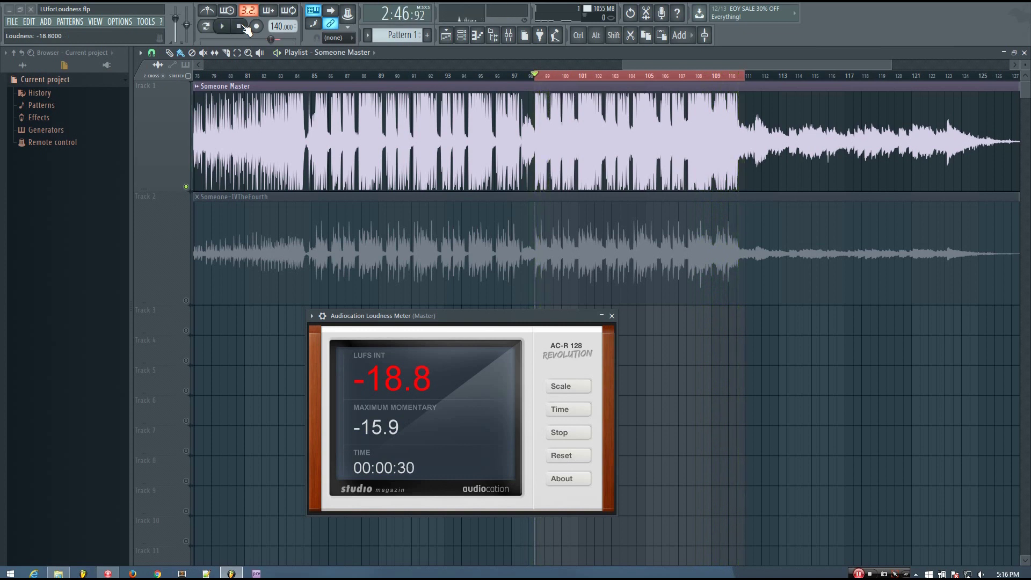
left_click(240, 26)
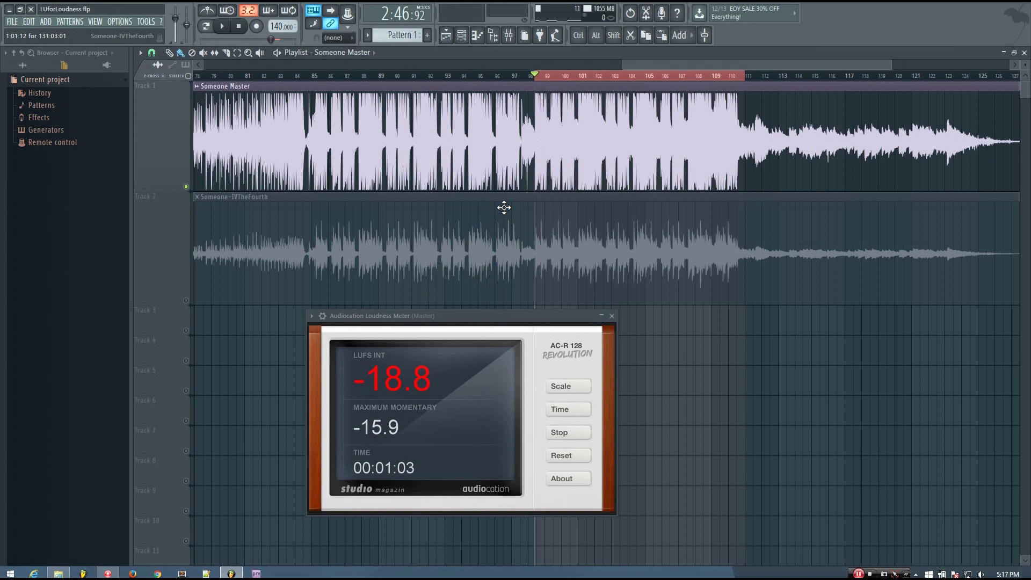
Open the mixer with the loudness meter moved clear of it, examine the Someone Master fader level, and close the mixer
left_click_drag(453, 314, 417, 313)
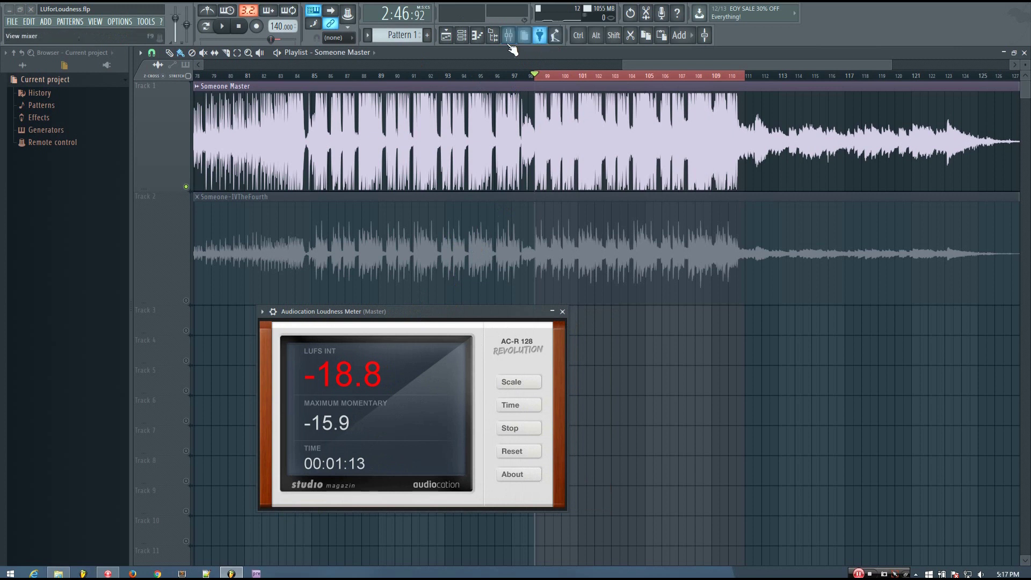
left_click(508, 35)
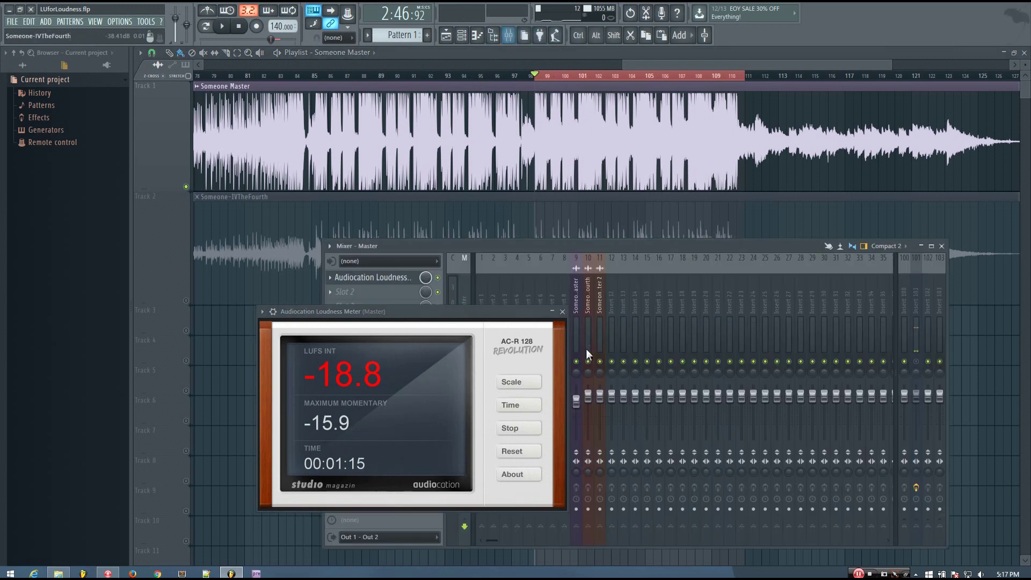
left_click_drag(506, 310, 392, 339)
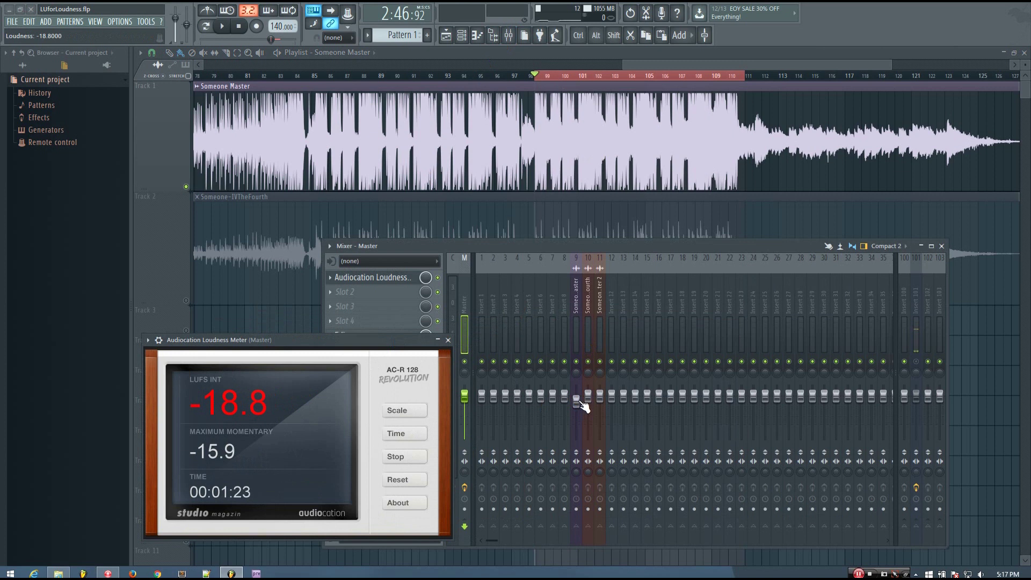
key("F9")
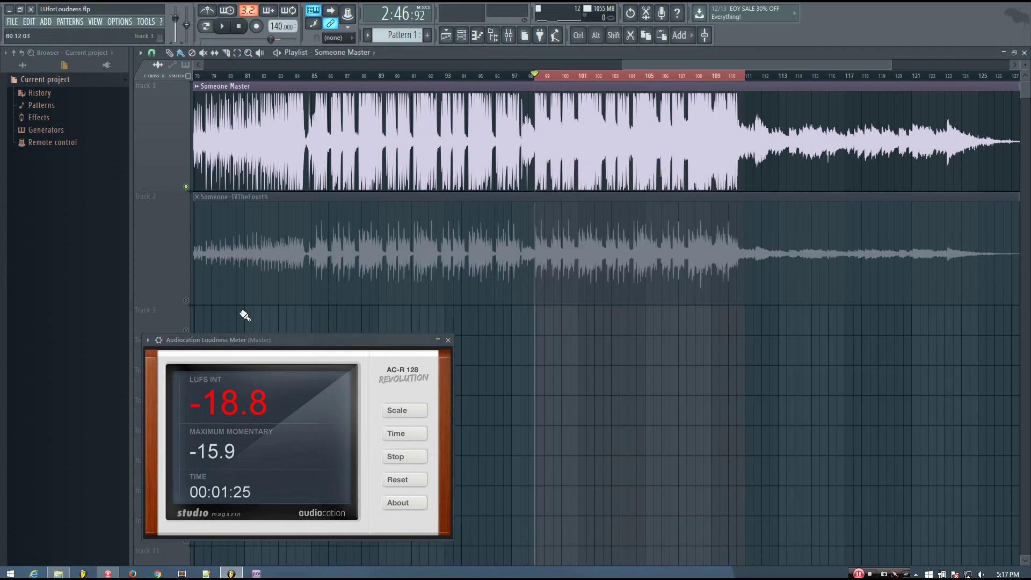
Repeat the listening comparison over the selected section, switching the solo between the two tracks twice, and stop playback with Someone Master soloed
left_click(186, 301, "ctrl")
key("space")
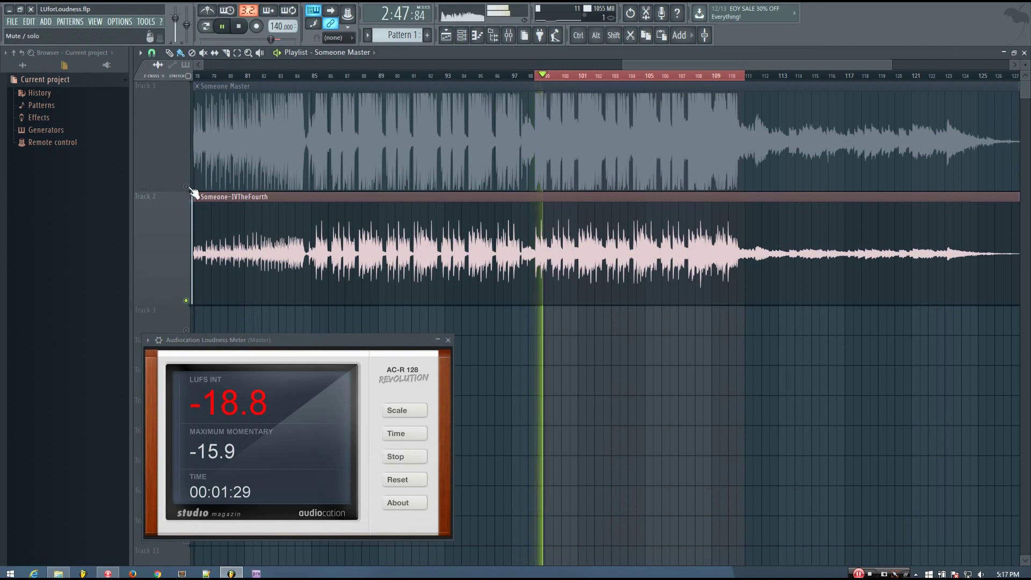
left_click(186, 187, "ctrl")
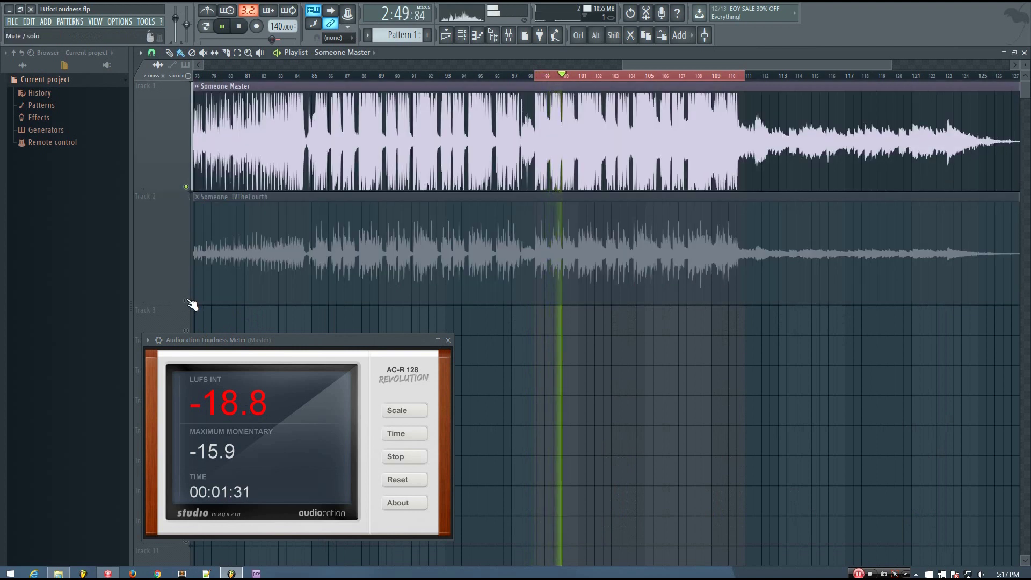
left_click(185, 301, "ctrl")
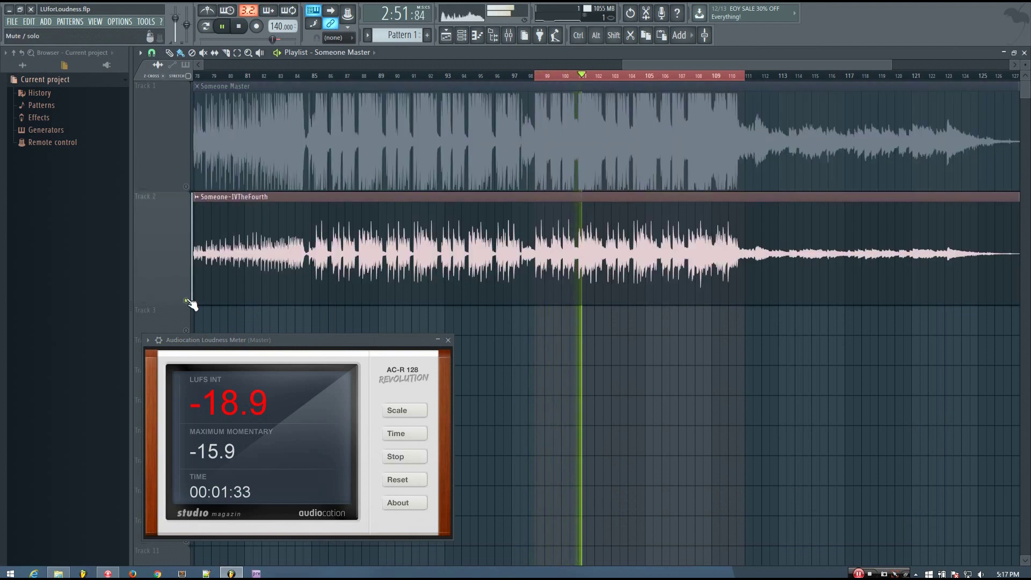
left_click(186, 186, "ctrl")
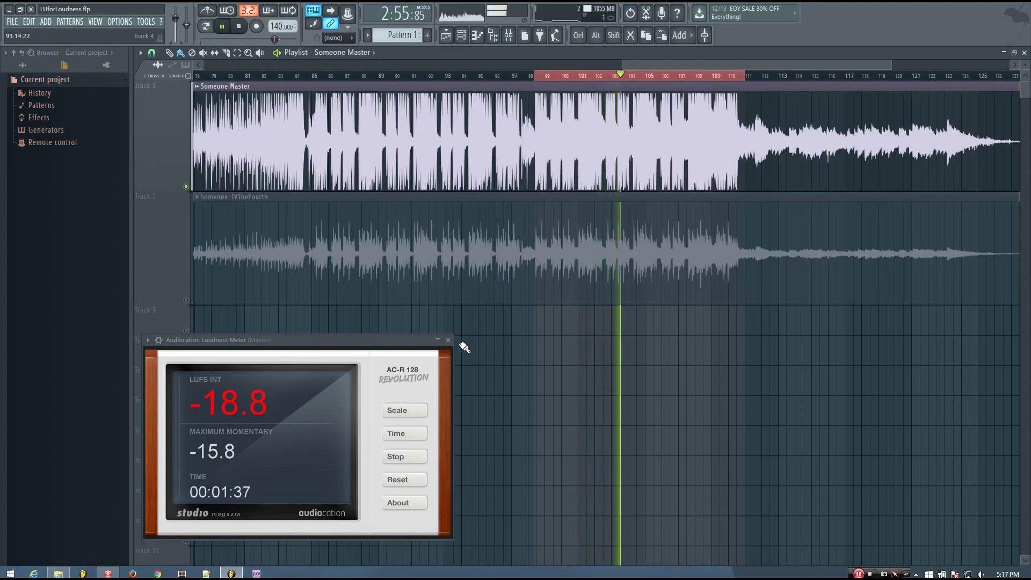
key("space")
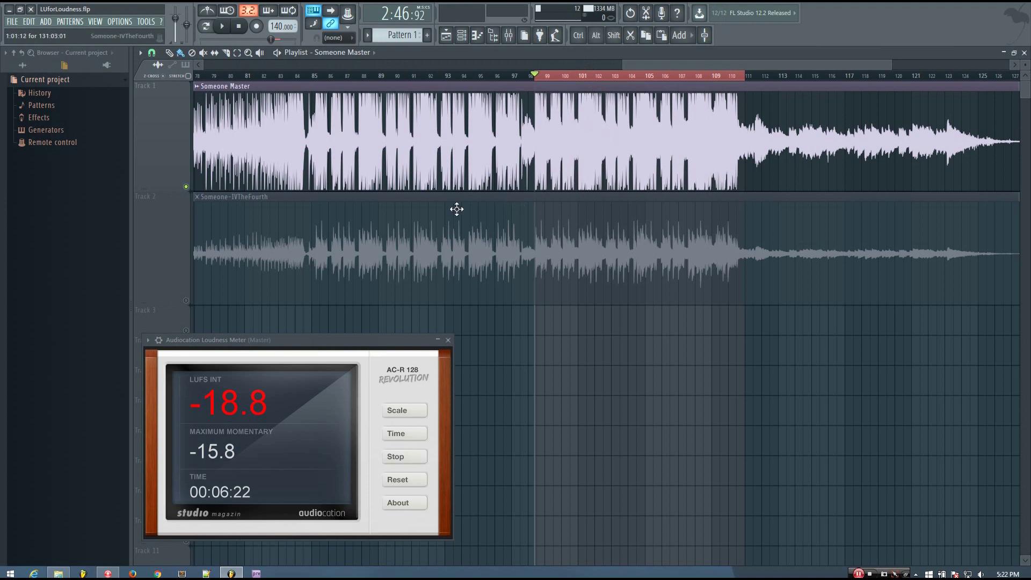
Solo the Someone-IVTheFourth track, open the mixer and move it below the waveforms, beside the loudness meter
right_click(187, 300)
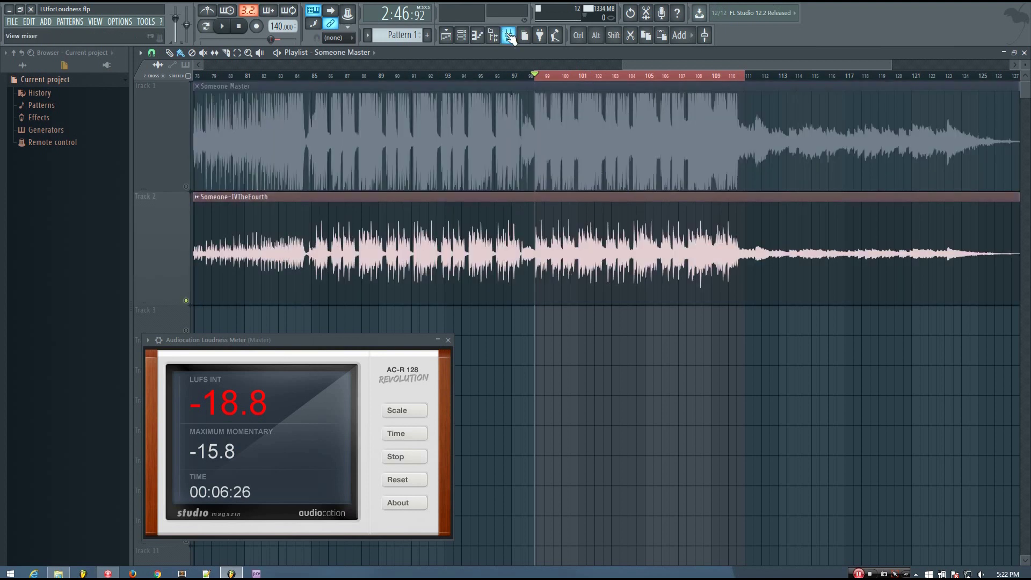
key("F9")
left_click_drag(632, 244, 746, 302)
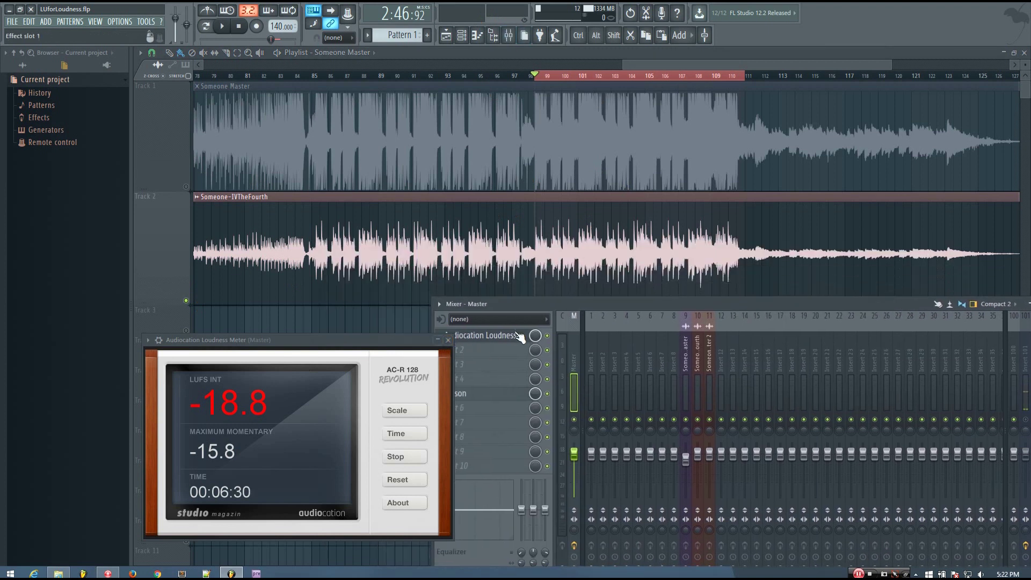
Close the loudness meter and play the selected section of Someone-IVTheFourth twice, checking its peak level on the mixer's master meter
left_click(448, 341)
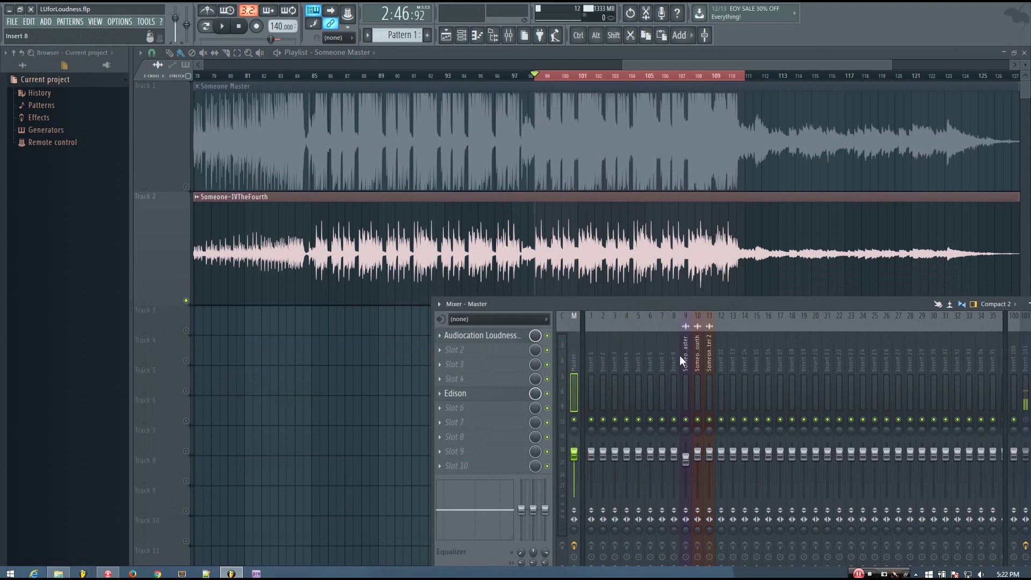
key("space")
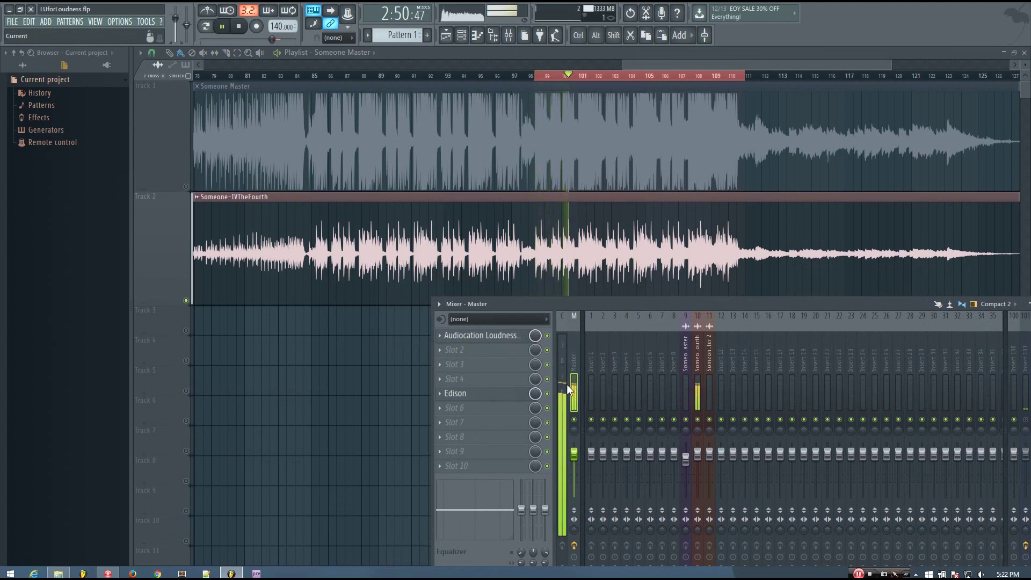
key("space")
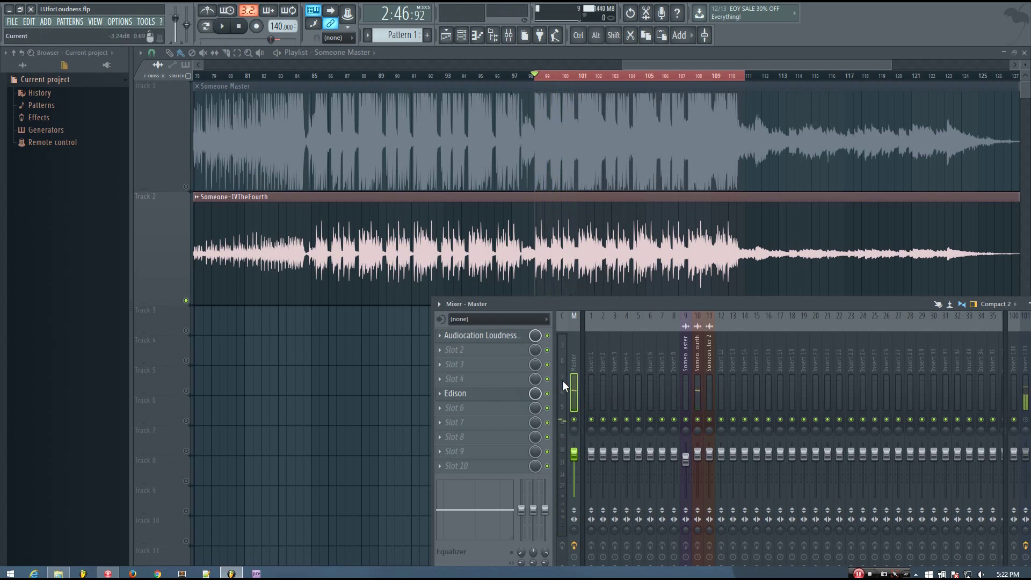
key("space")
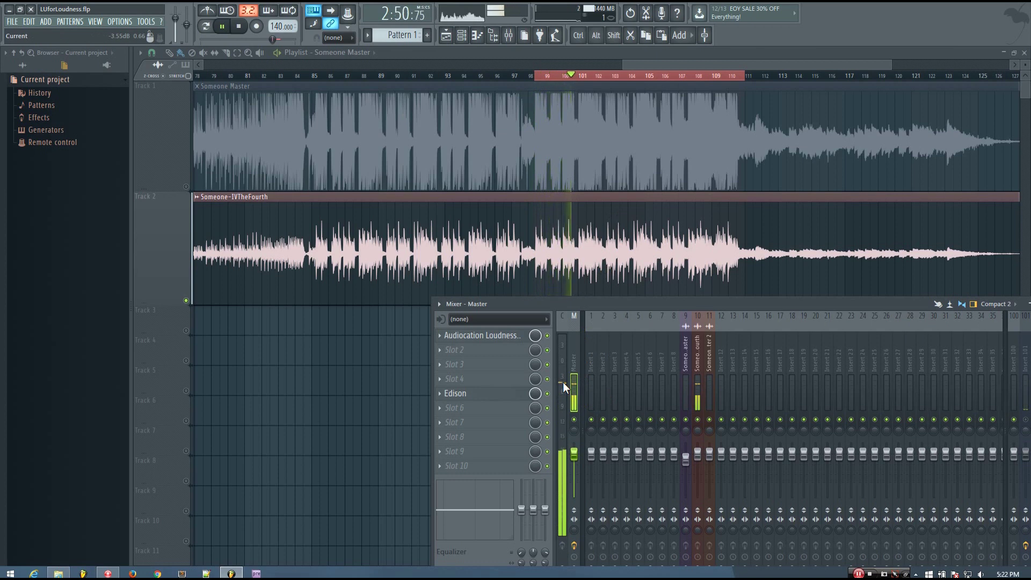
key("space")
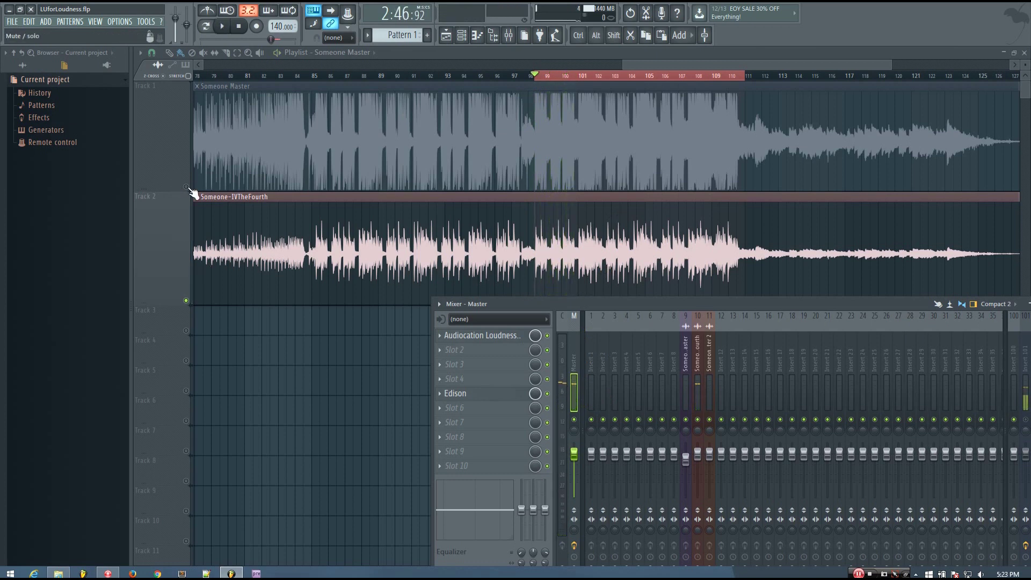
Solo the Someone Master track and play the selected section, checking its peak level on the mixer's master meter, and stop playback
right_click(187, 187)
left_click(509, 35)
key("space")
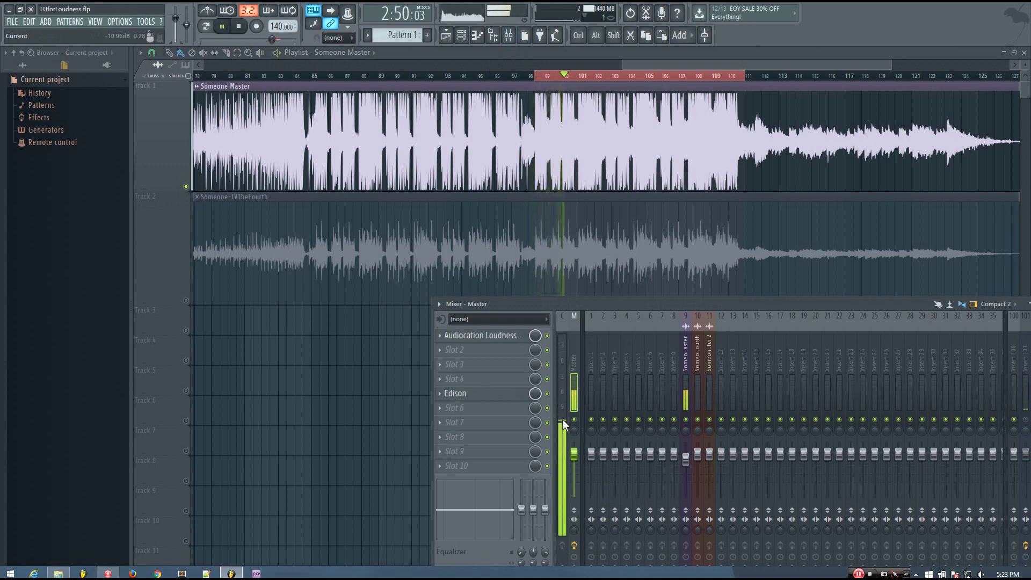
key("space")
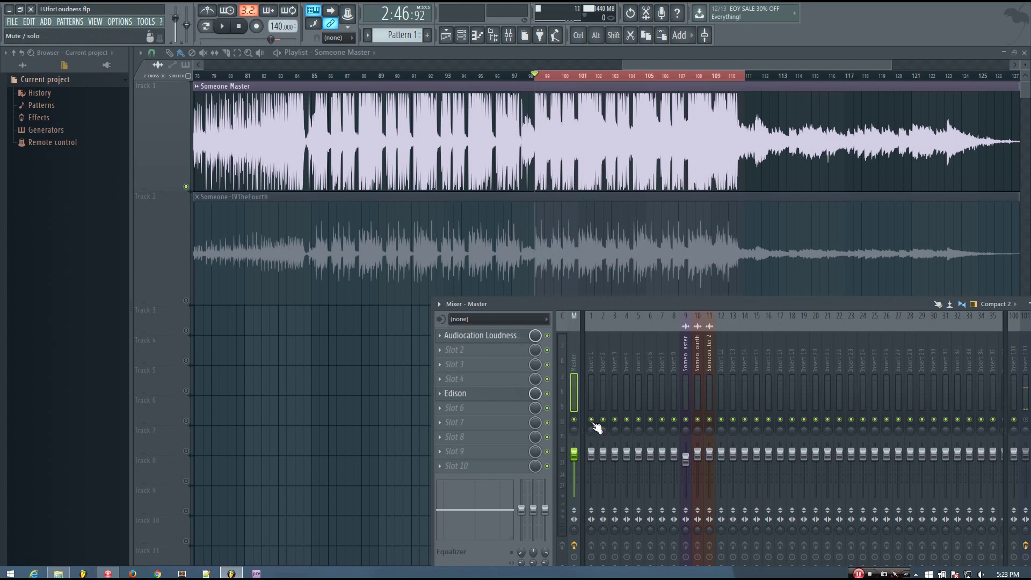
Move the mixer up over the waveforms, close it, and solo the Someone-IVTheFourth track
left_click_drag(691, 308, 556, 202)
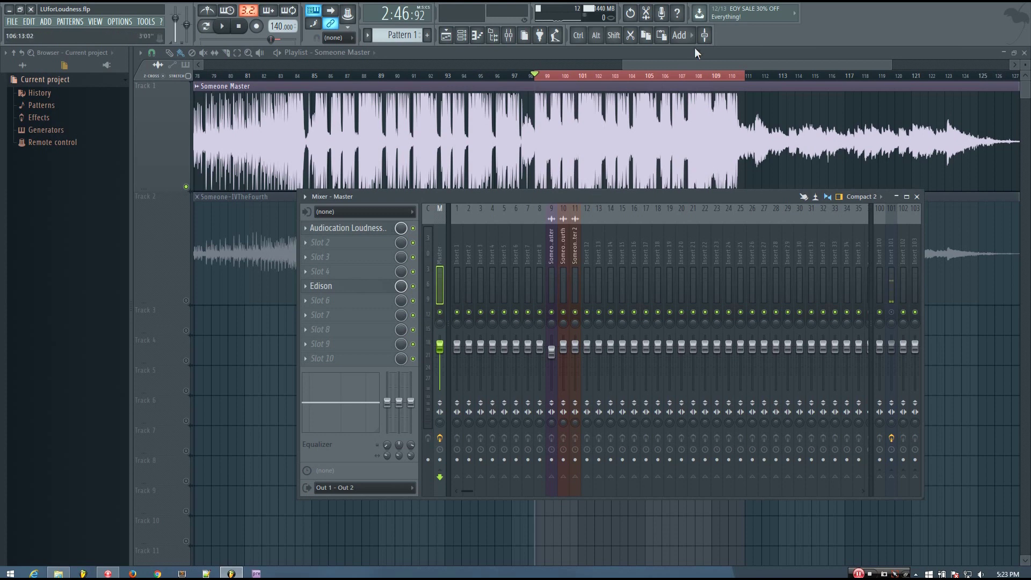
left_click(703, 66)
left_click(616, 238)
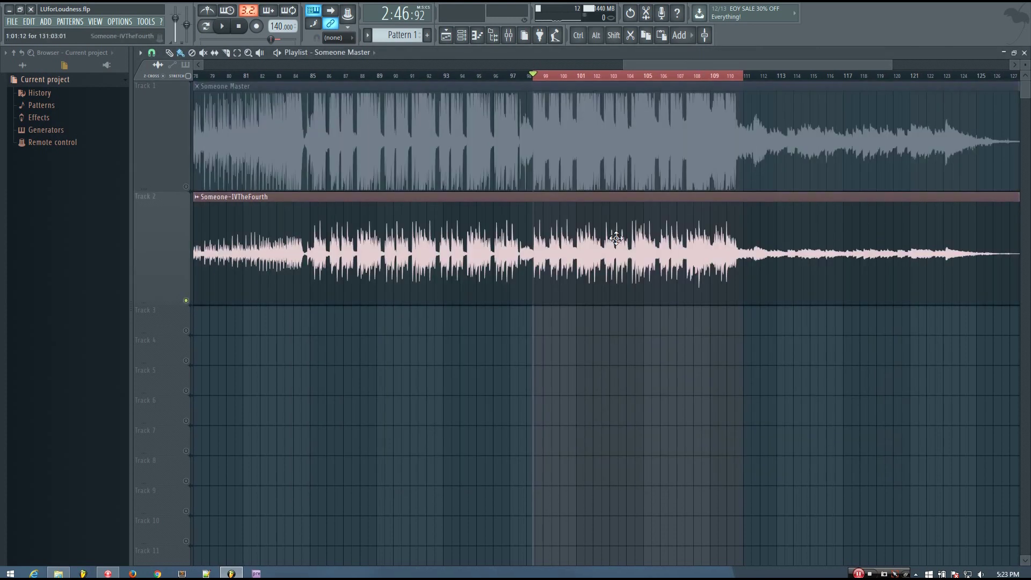
Compare the full-length waveforms of both versions in the playlist, switching the solo to Someone Master and back to Someone-IVTheFourth
scroll(652, 81, "up", 10)
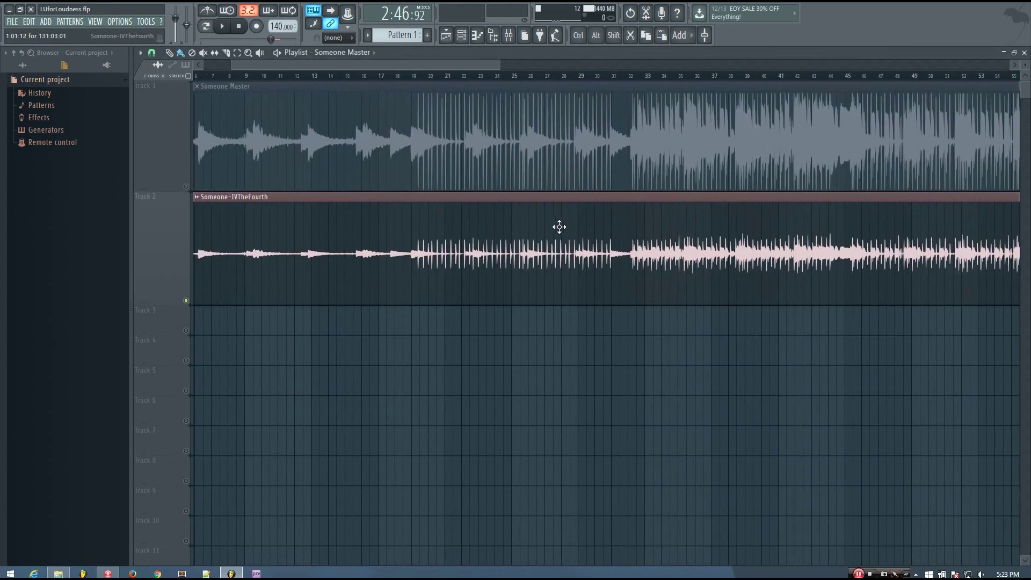
scroll(559, 226, "down", 6)
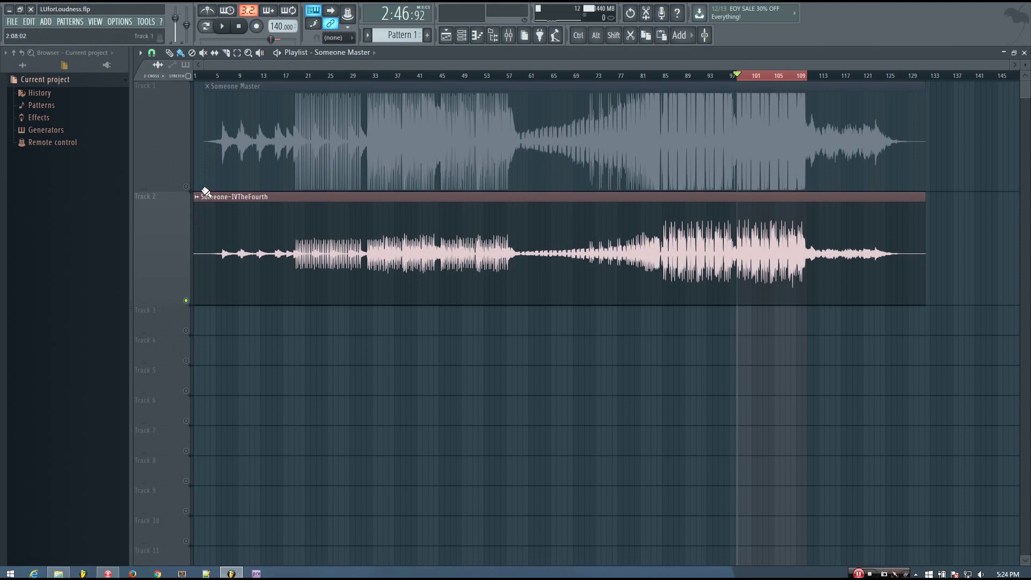
left_click(281, 170)
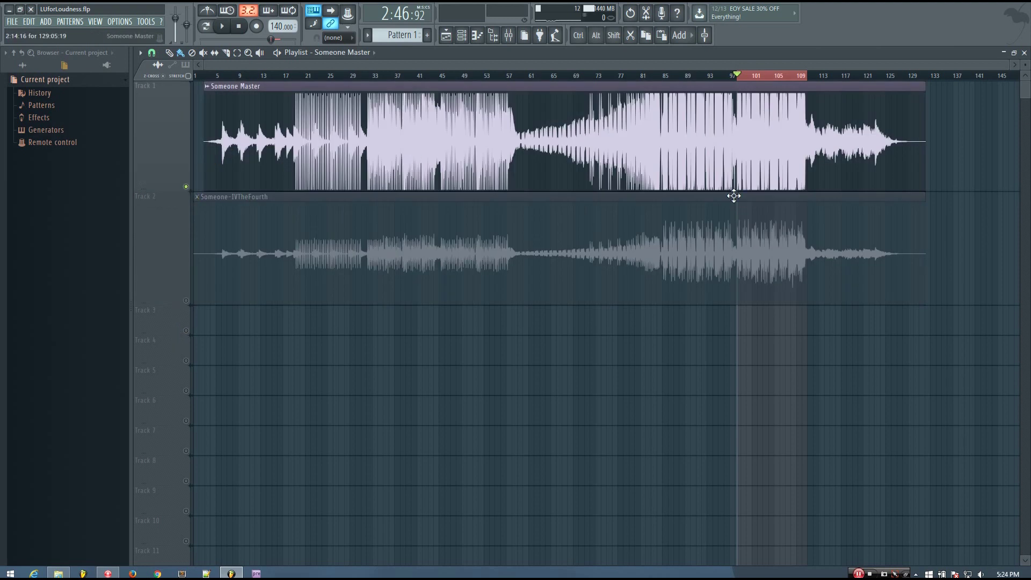
right_click(186, 301)
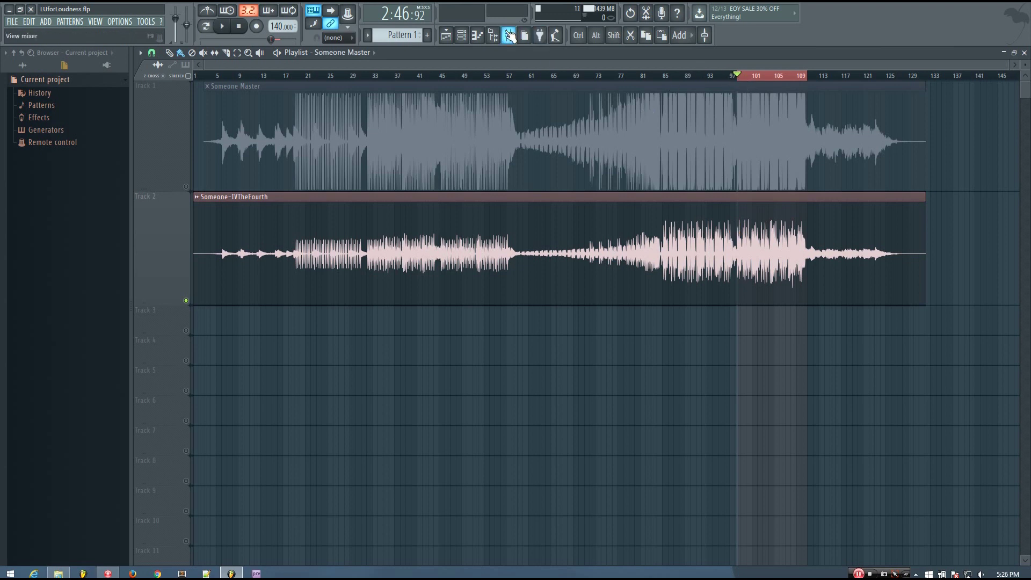
View the mixer and close it, and play the selected section of Someone-IVTheFourth before stopping playback
left_click(508, 35)
left_click(499, 300)
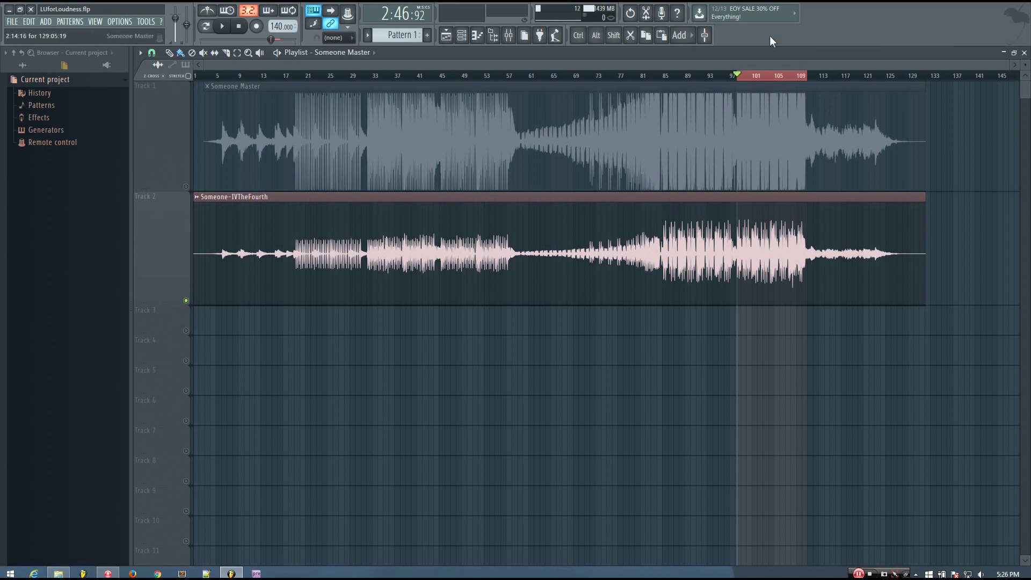
key("space")
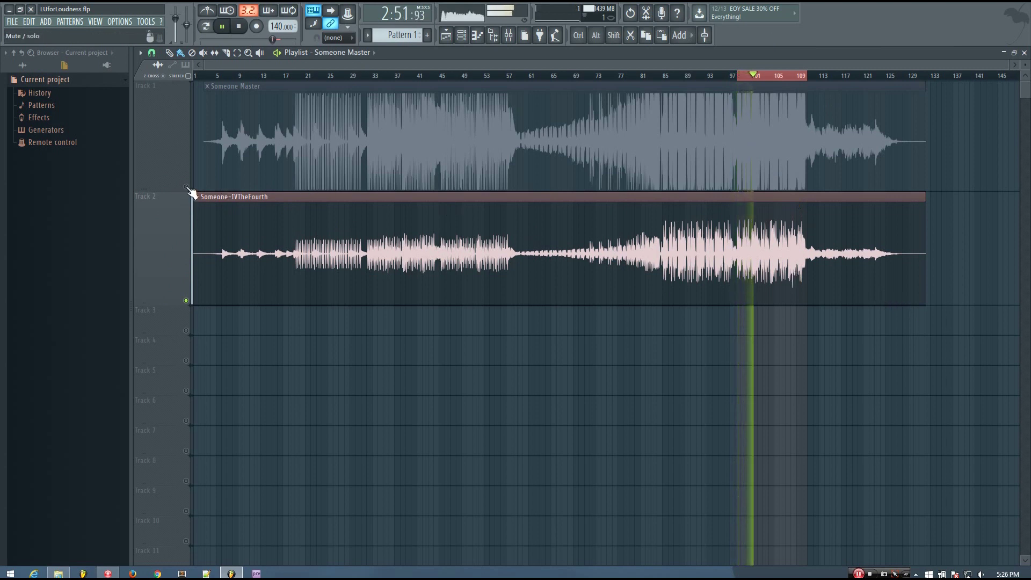
key("space")
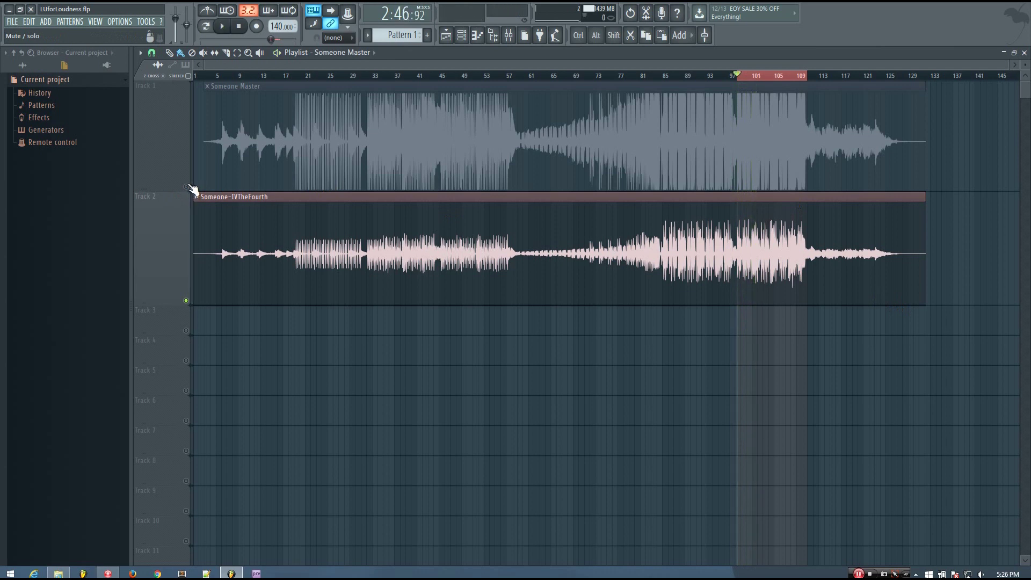
Solo Someone Master, play the same selected section at its lowered volume, stop playback and open the mixer
right_click(186, 187)
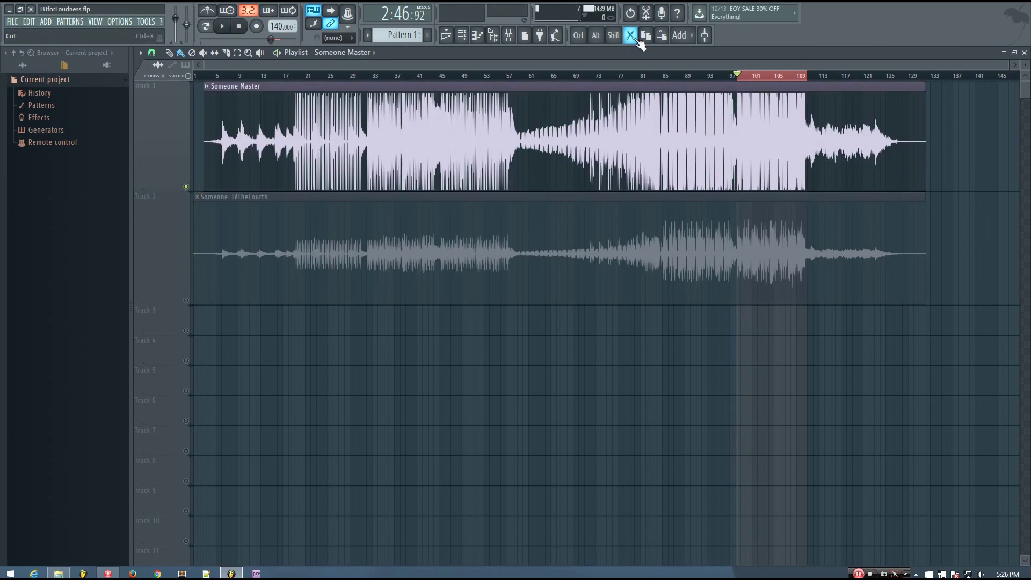
key("space")
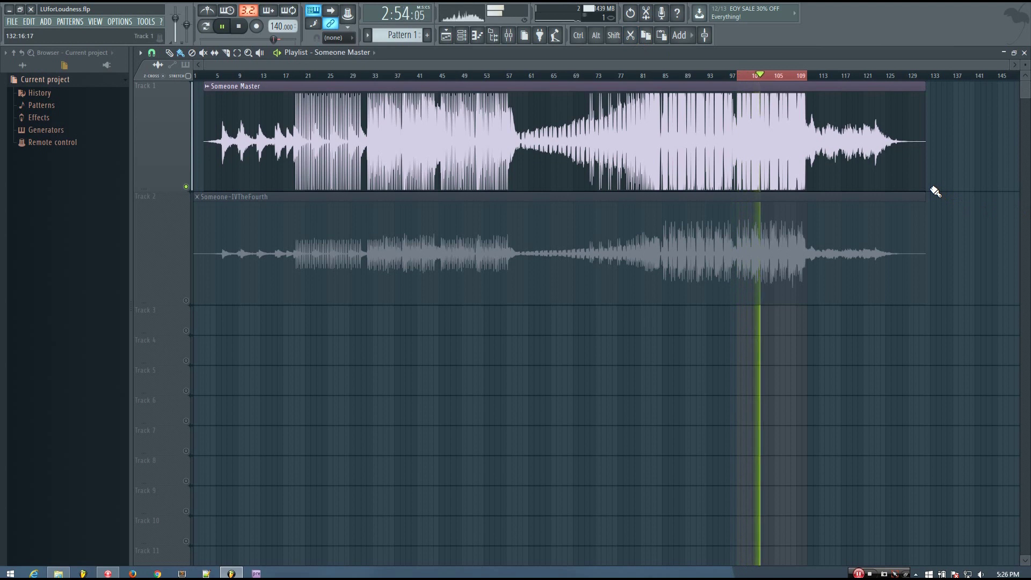
key("space")
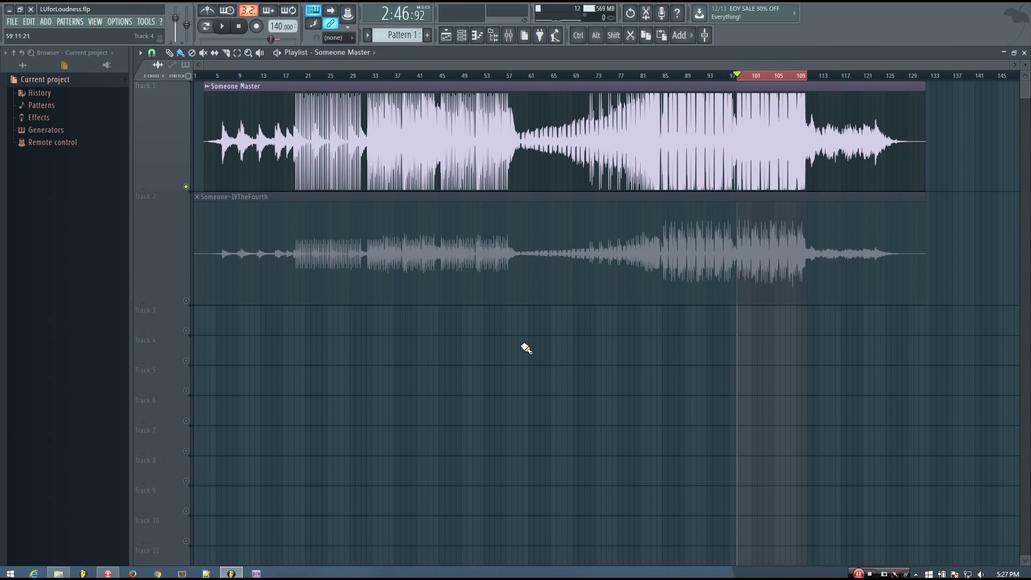
left_click(508, 36)
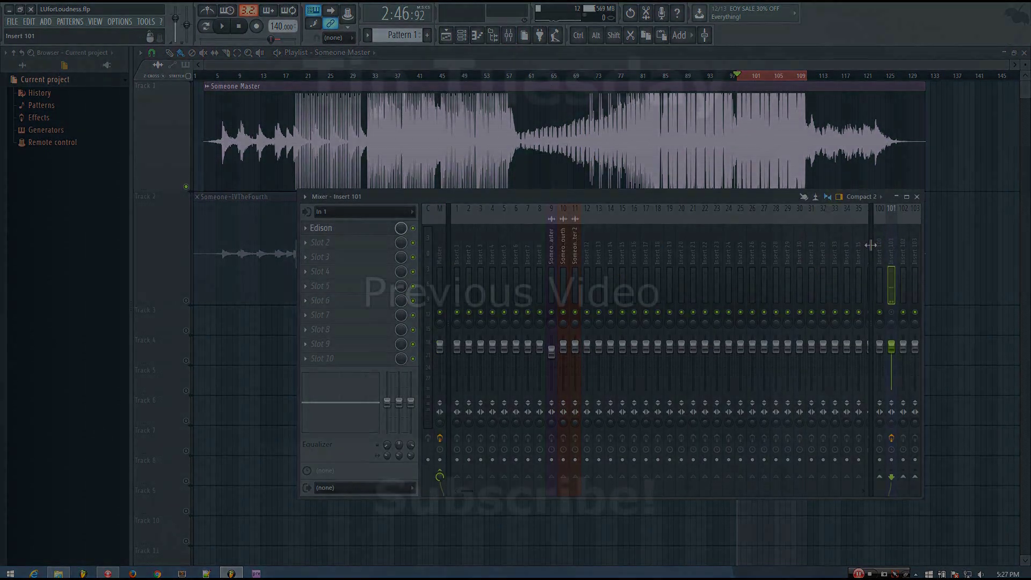